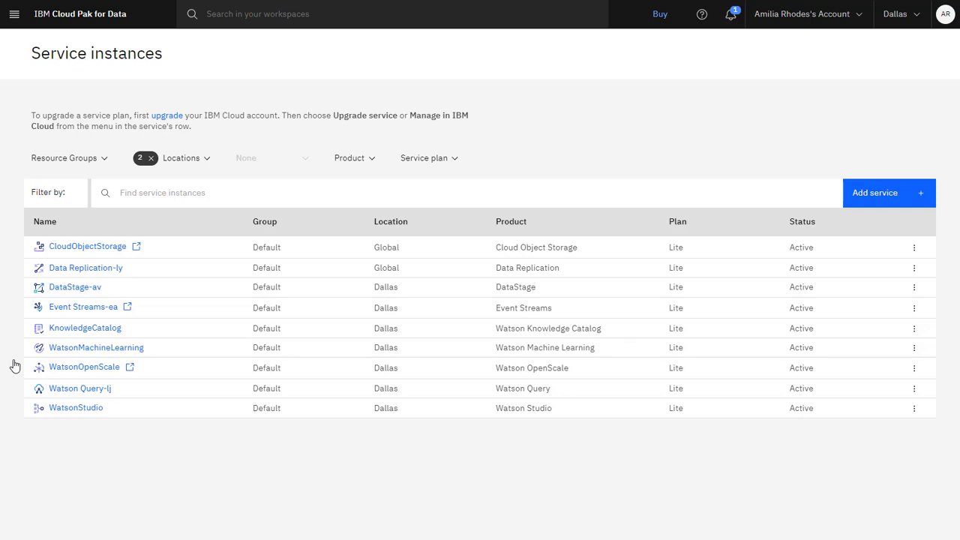
Create a Watson Studio service instance in the Dallas region on the Lite plan from the services catalog
{"action": "left_click", "coordinate": [916, 196]}
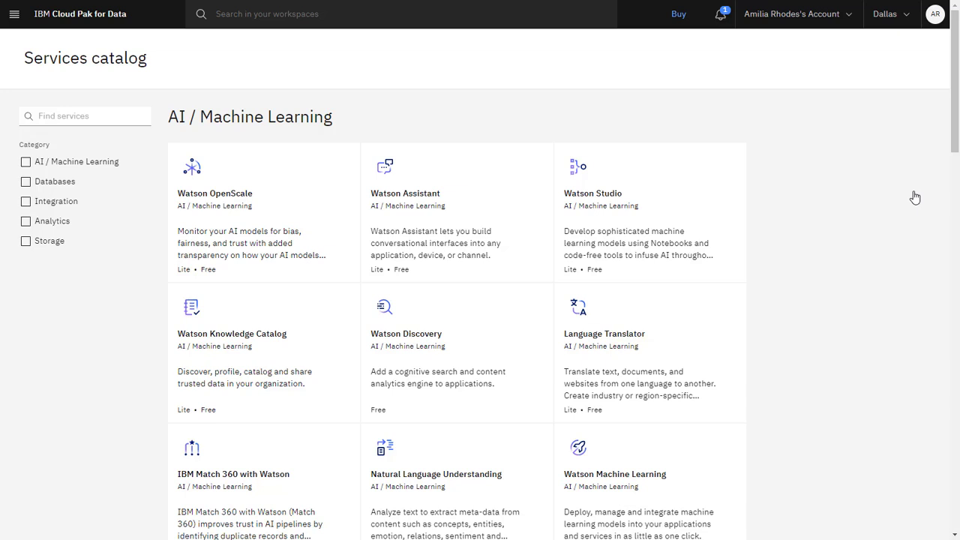
{"action": "left_click", "coordinate": [676, 193]}
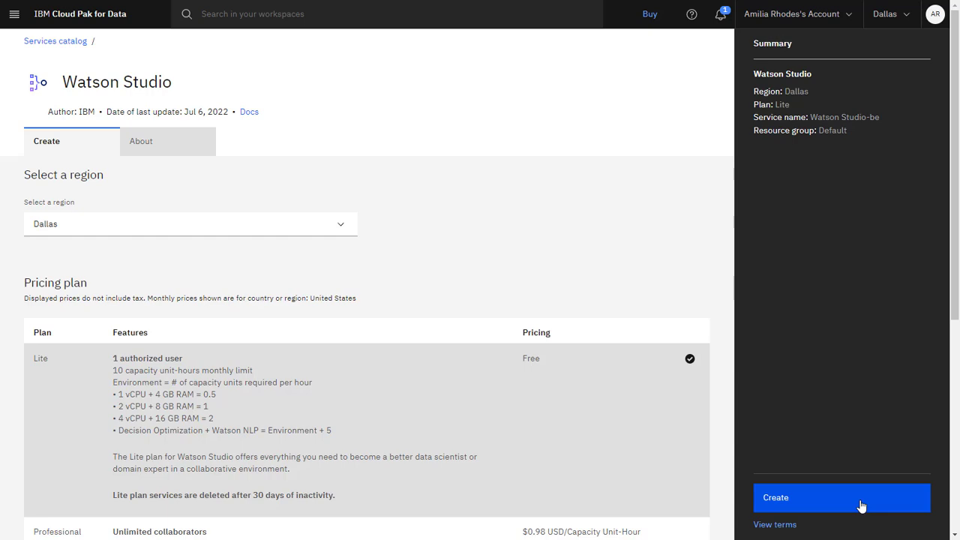
{"action": "left_click", "coordinate": [861, 507]}
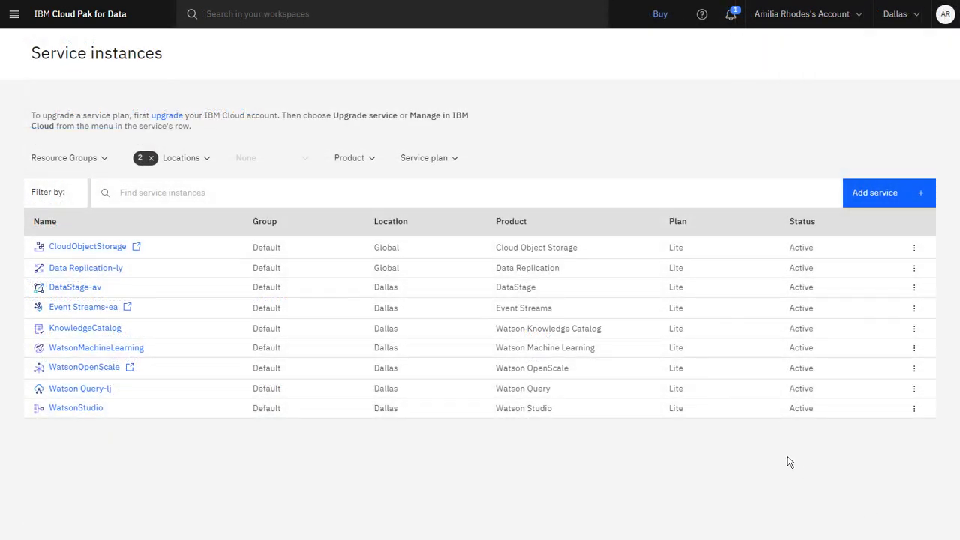
From the home page's tutorial resources, open the sample project for the "Orchestrate an AI pipeline with data integration" tutorial
{"action": "left_click", "coordinate": [134, 11]}
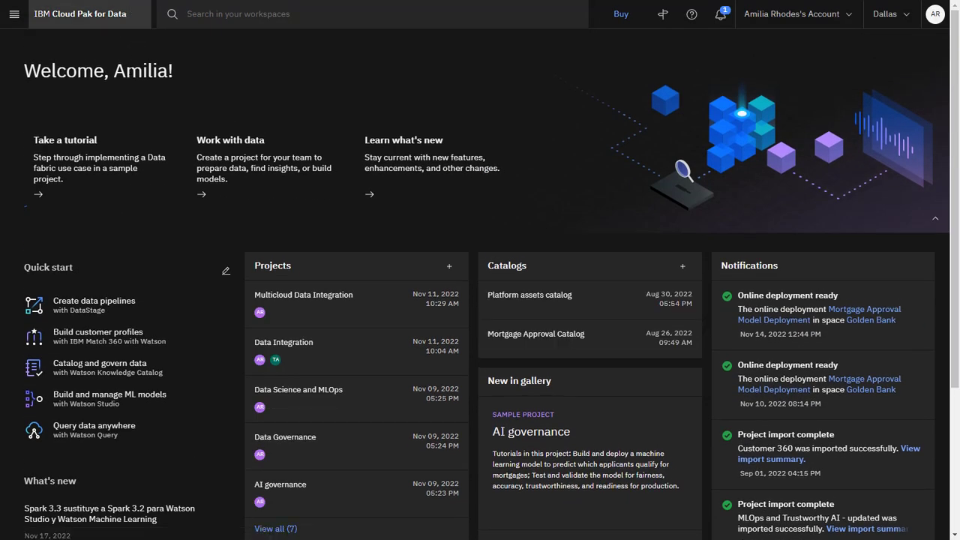
{"action": "left_click", "coordinate": [117, 197]}
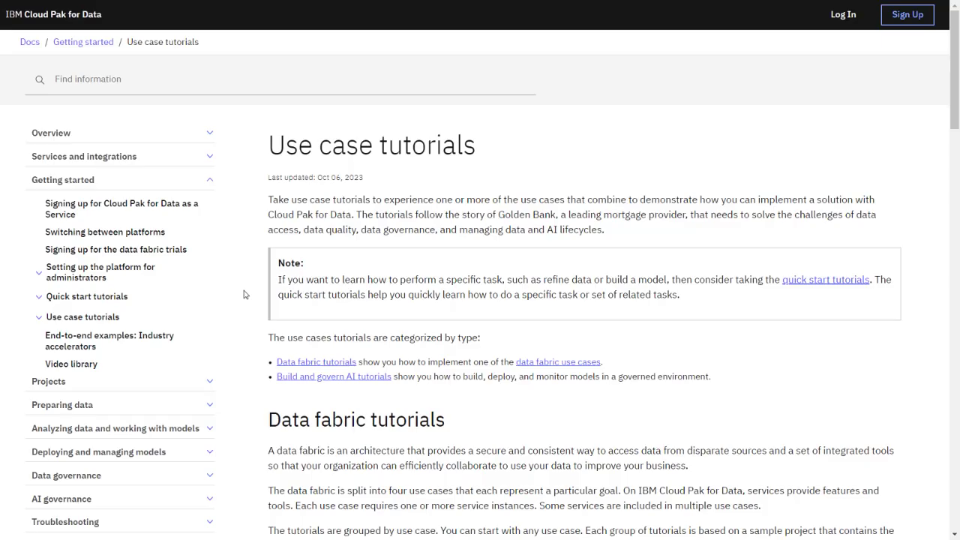
{"action": "scroll", "coordinate": [244, 295], "scroll_direction": "down", "scroll_amount": 6}
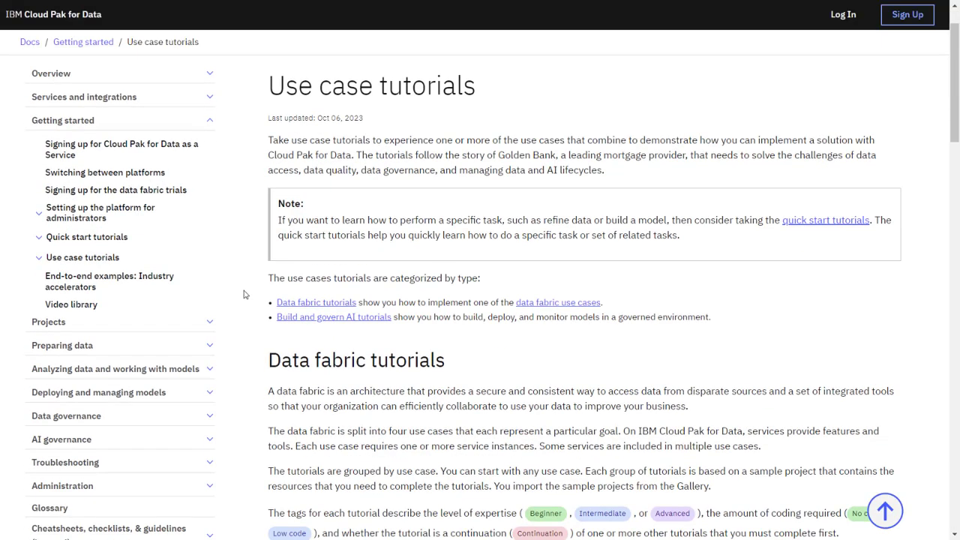
{"action": "scroll", "coordinate": [243, 295], "scroll_direction": "down", "scroll_amount": 2}
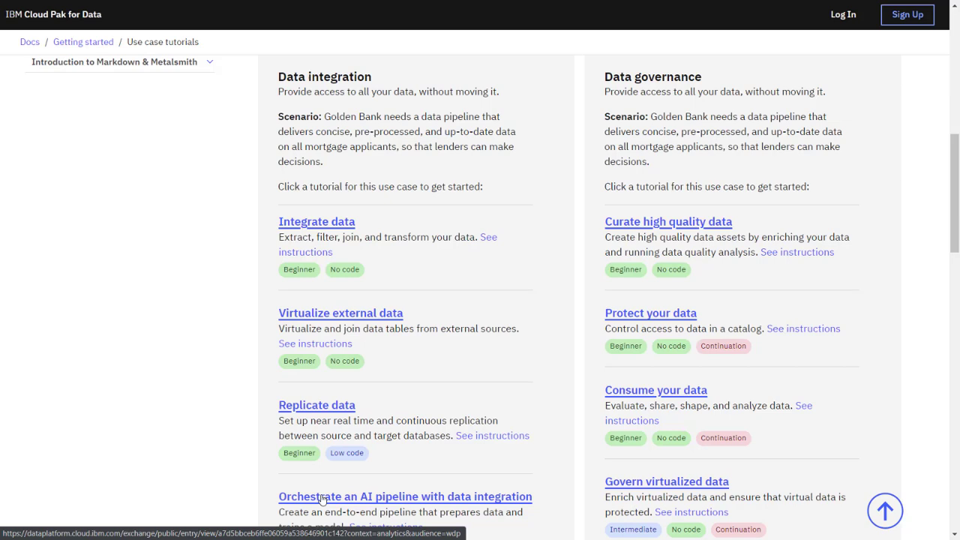
{"action": "left_click", "coordinate": [322, 499]}
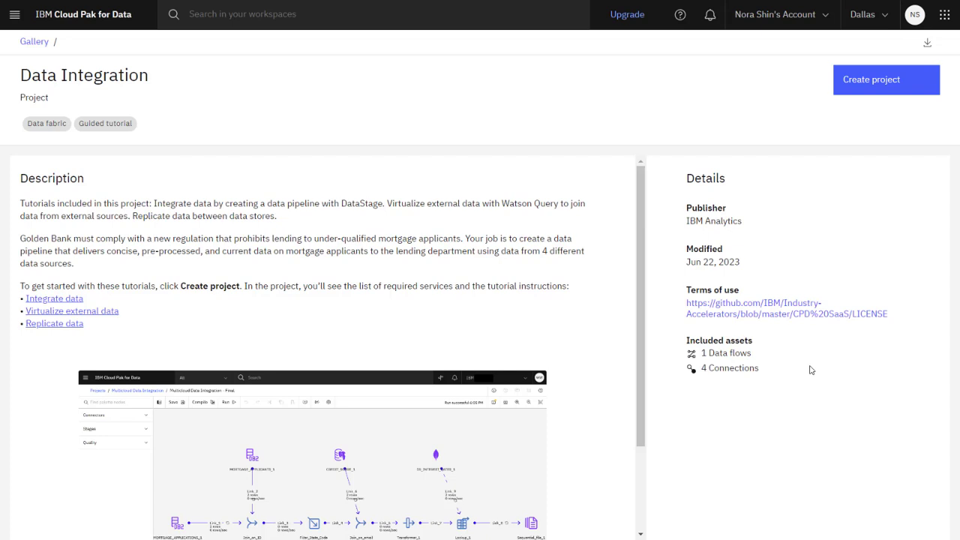
Create the "Orchestrate an AI pipeline" project from the sample and display the new project's assets
{"action": "left_click", "coordinate": [903, 93]}
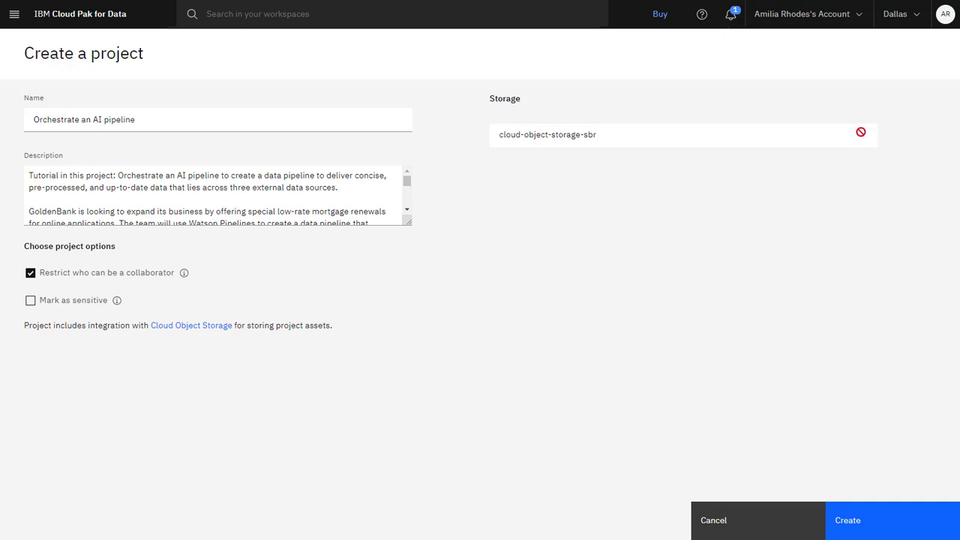
{"action": "left_click", "coordinate": [897, 519]}
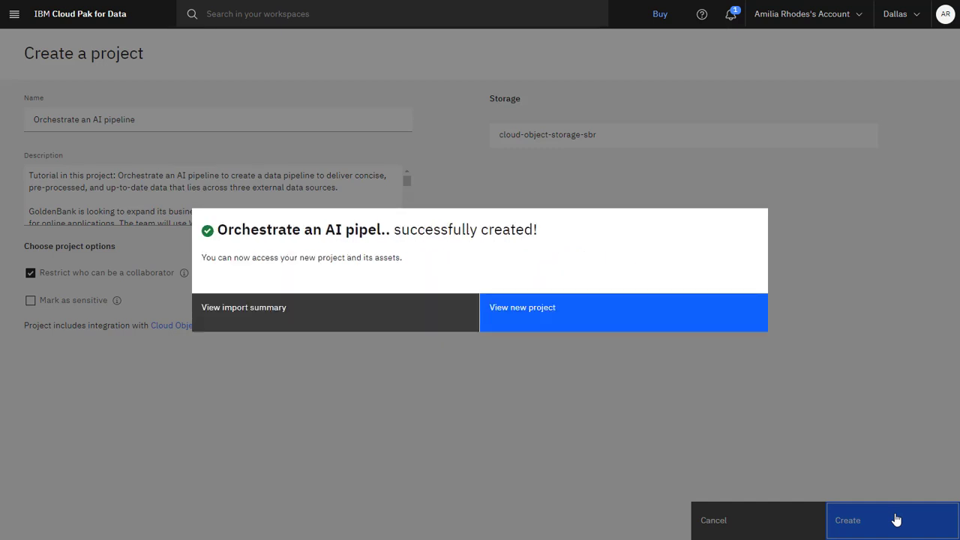
{"action": "left_click", "coordinate": [617, 312]}
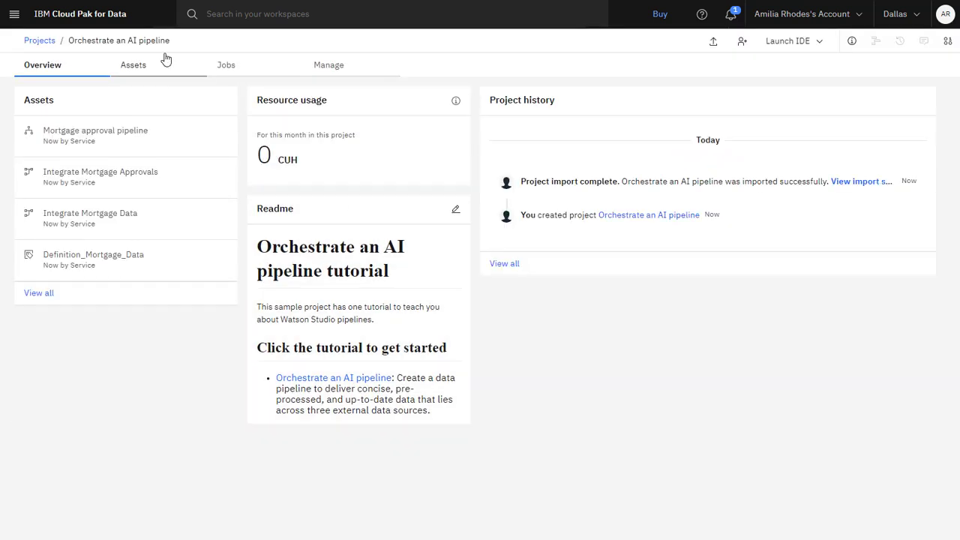
{"action": "left_click", "coordinate": [166, 59]}
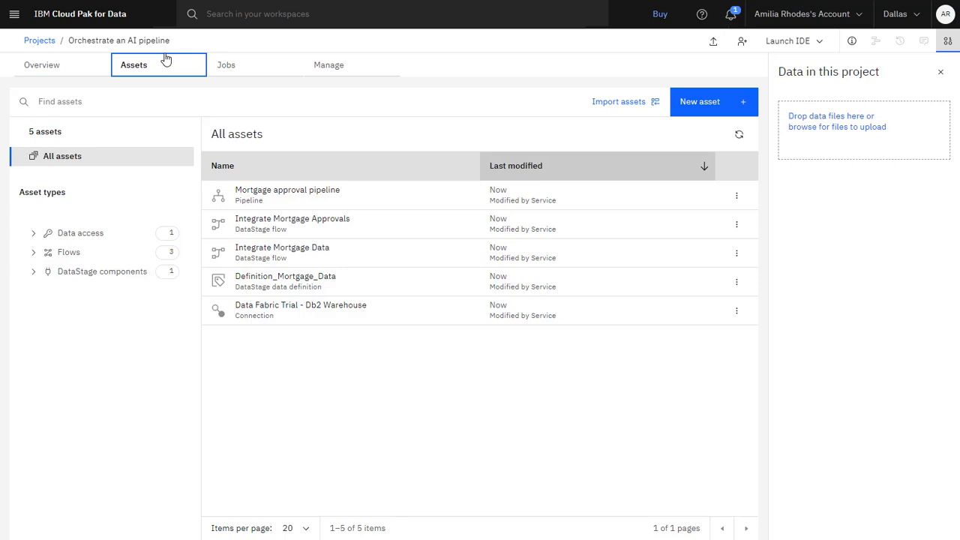
Associate the WatsonMachineLearning service with the project in its services and integrations settings
{"action": "left_click", "coordinate": [351, 63]}
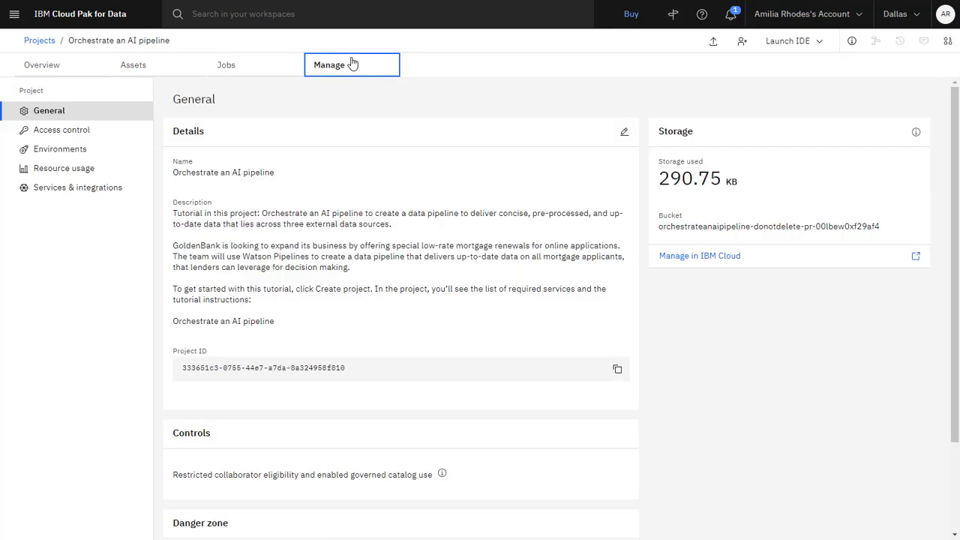
{"action": "left_click", "coordinate": [138, 190]}
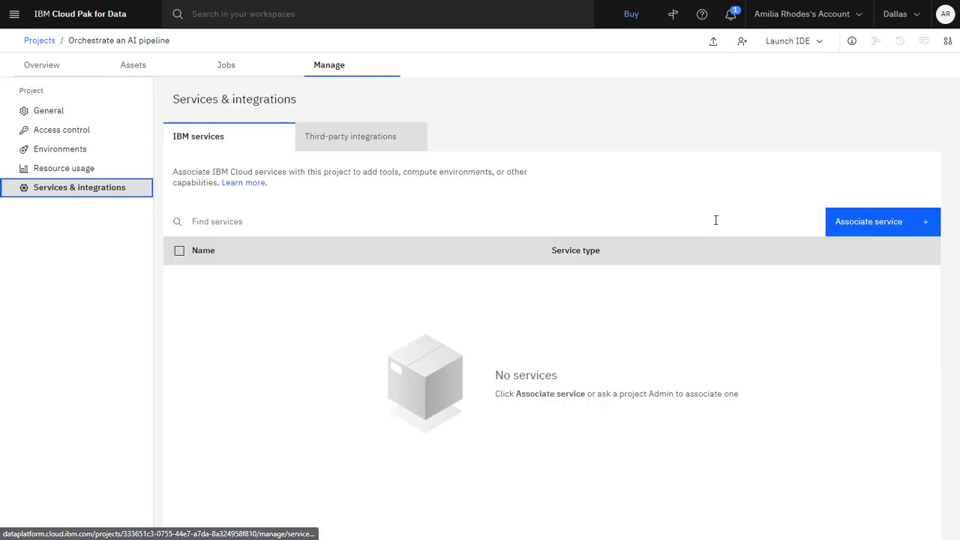
{"action": "left_click", "coordinate": [850, 237]}
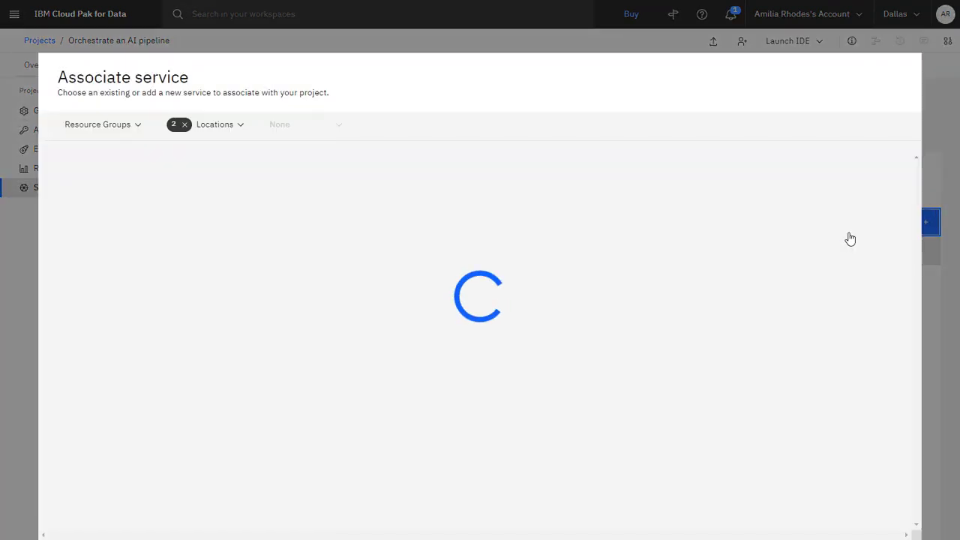
{"action": "left_click", "coordinate": [74, 292]}
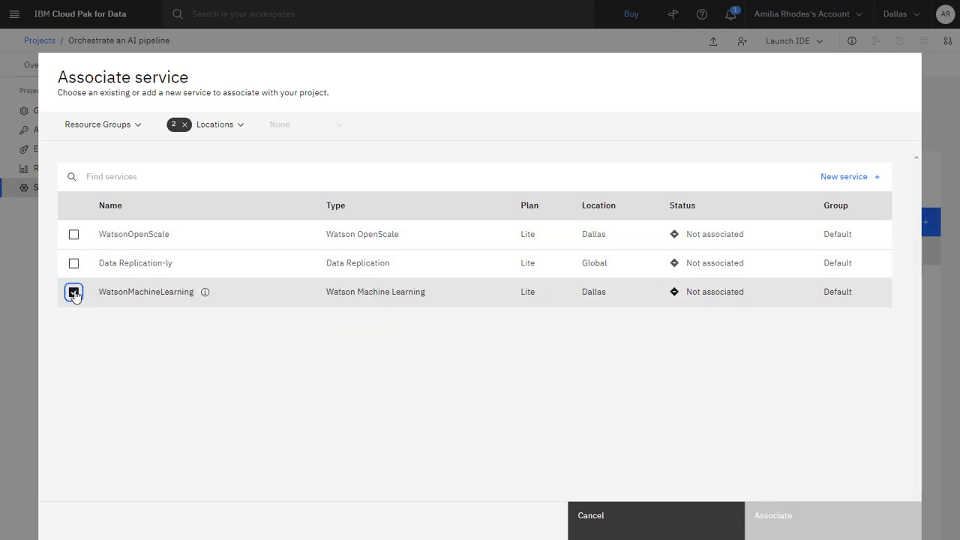
{"action": "left_click", "coordinate": [810, 520]}
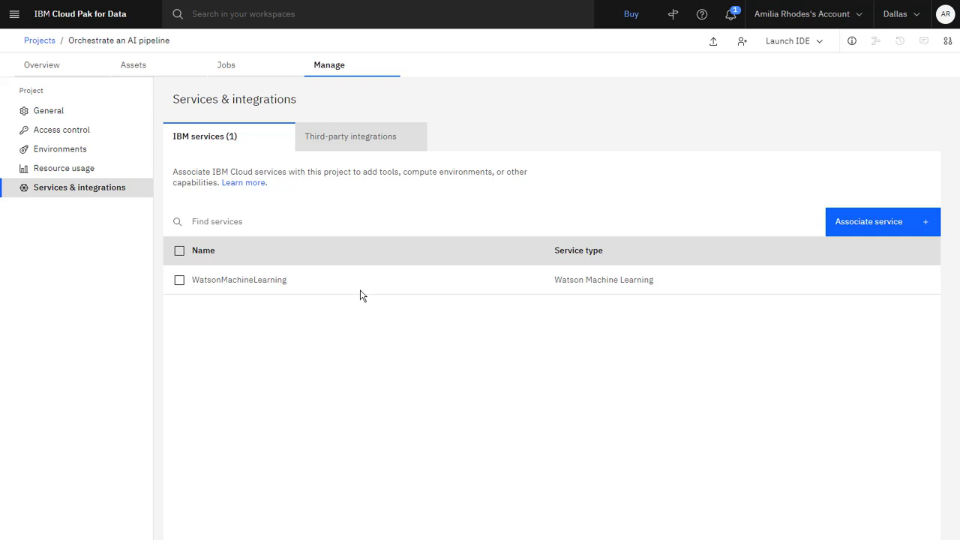
Browse the AI_MORTGAGE schema's tables in the Data Fabric Trial - Db2 Warehouse connection without importing any assets
{"action": "left_click", "coordinate": [159, 68]}
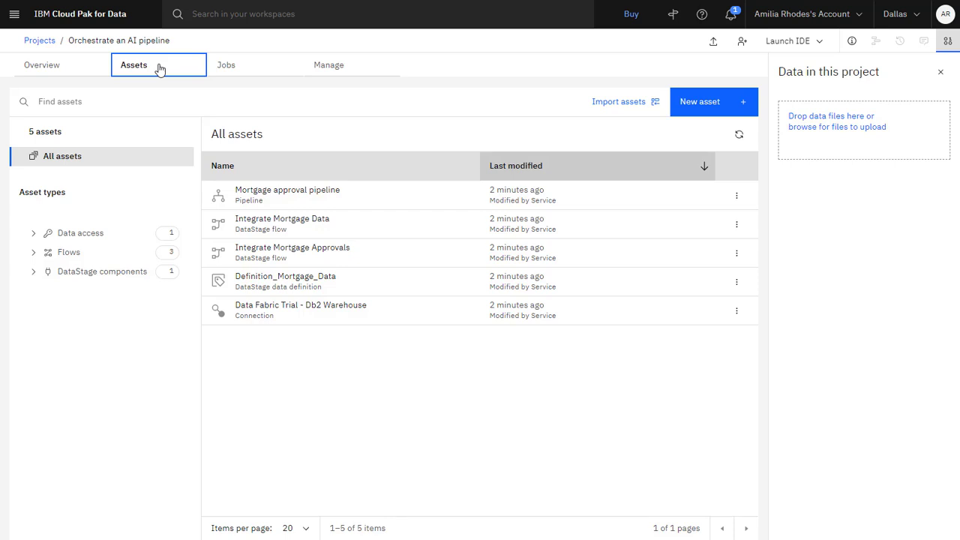
{"action": "left_click", "coordinate": [615, 113]}
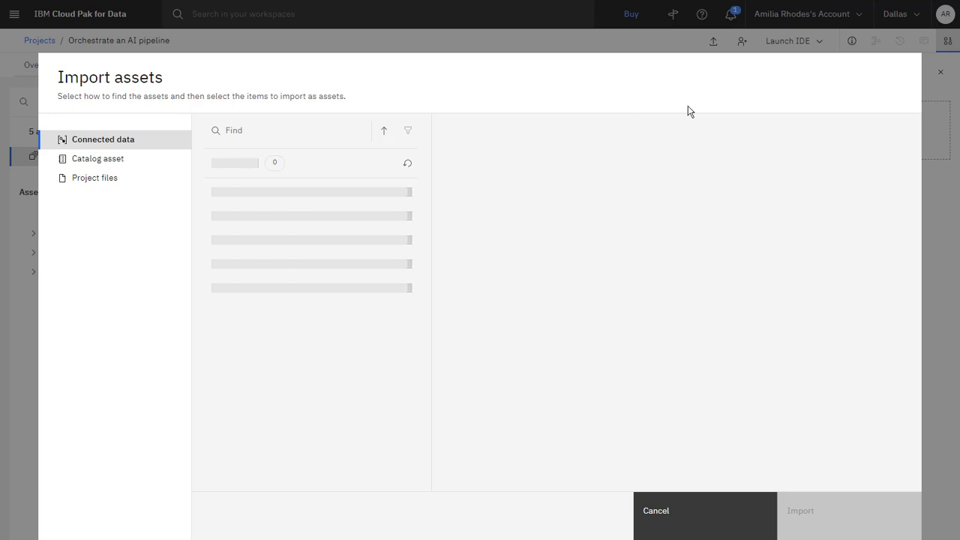
{"action": "left_click", "coordinate": [362, 193]}
{"action": "left_click", "coordinate": [564, 187]}
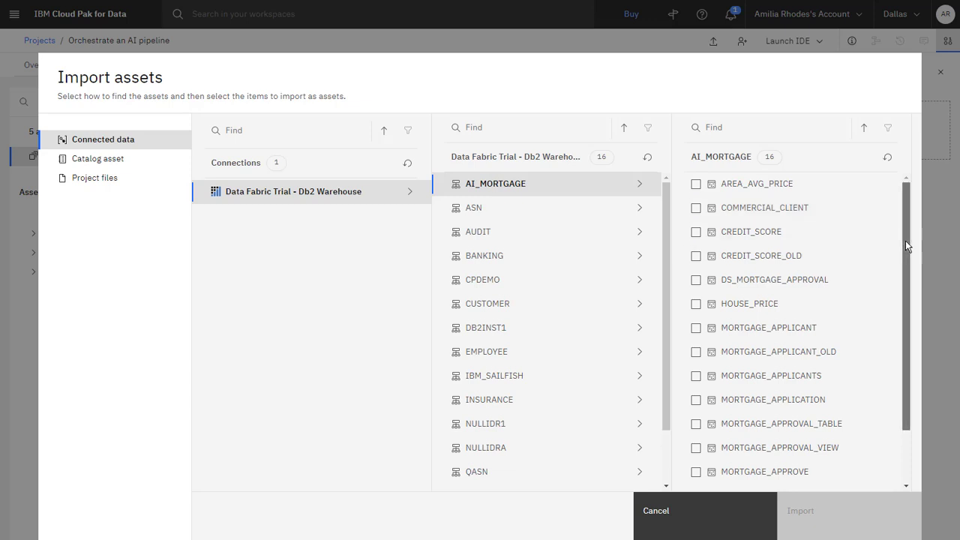
{"action": "mouse_move", "coordinate": [905, 240]}
{"action": "left_mouse_down"}
{"action": "mouse_move", "coordinate": [899, 314]}
{"action": "mouse_move", "coordinate": [896, 225]}
{"action": "left_mouse_up"}
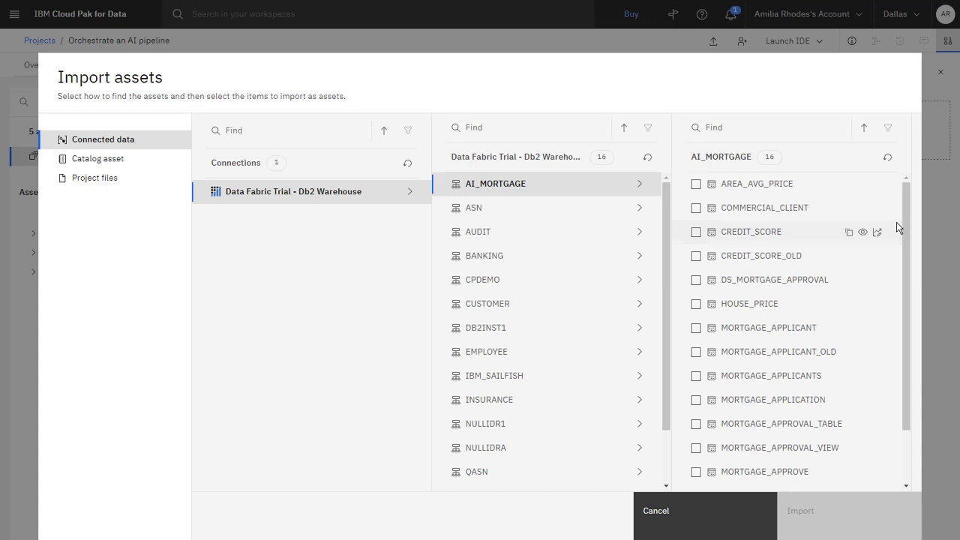
{"action": "left_click", "coordinate": [744, 518]}
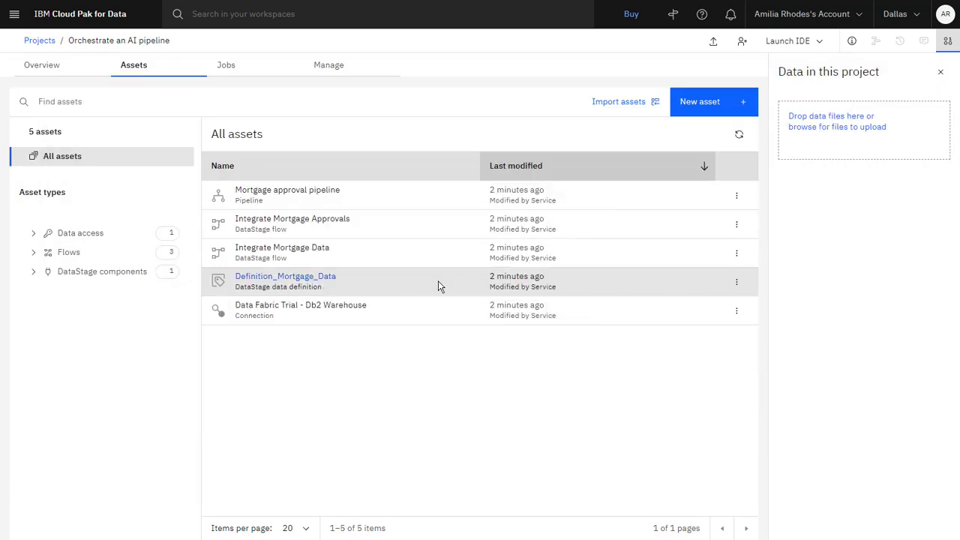
Open the Mortgage approval pipeline with the node palette hidden and review its Check Status condition without changing it
{"action": "left_click", "coordinate": [322, 196]}
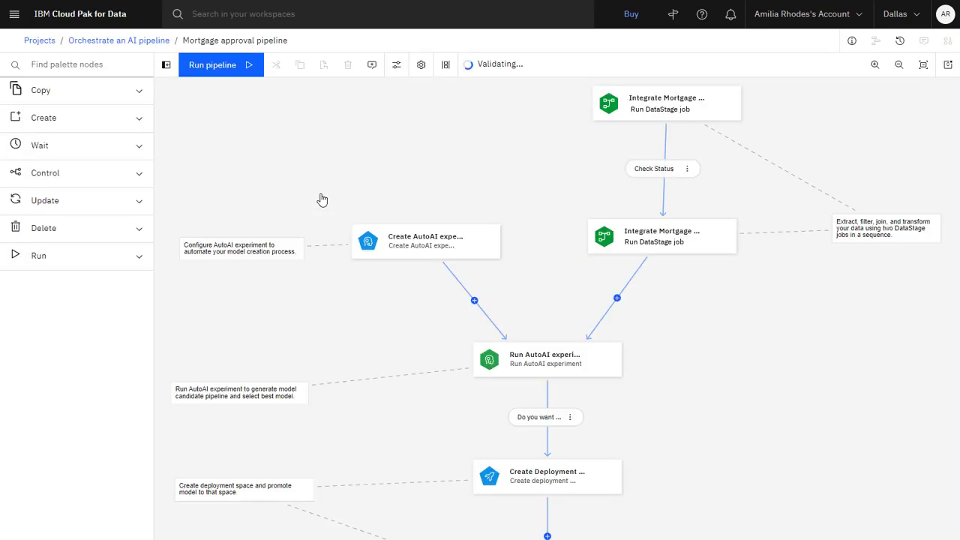
{"action": "left_click", "coordinate": [163, 73]}
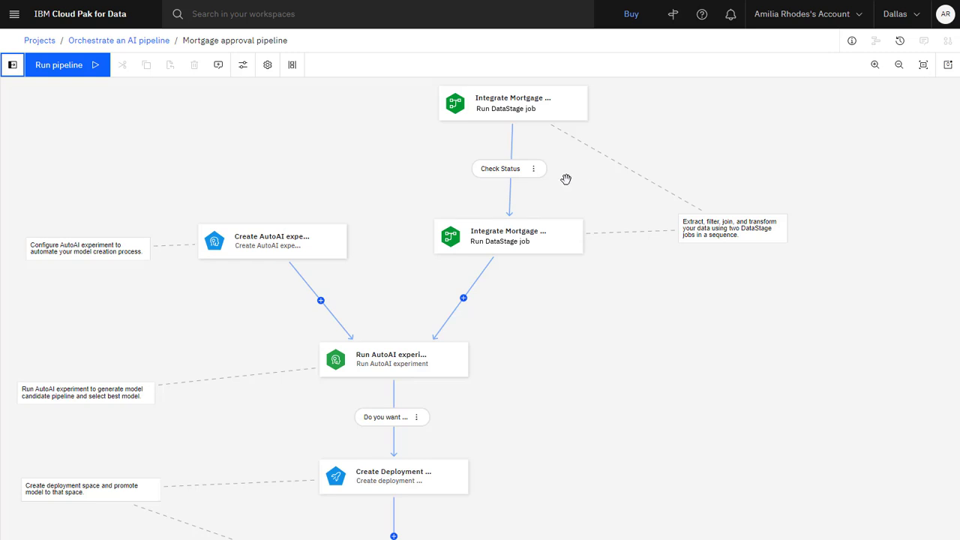
{"action": "left_click", "coordinate": [524, 183]}
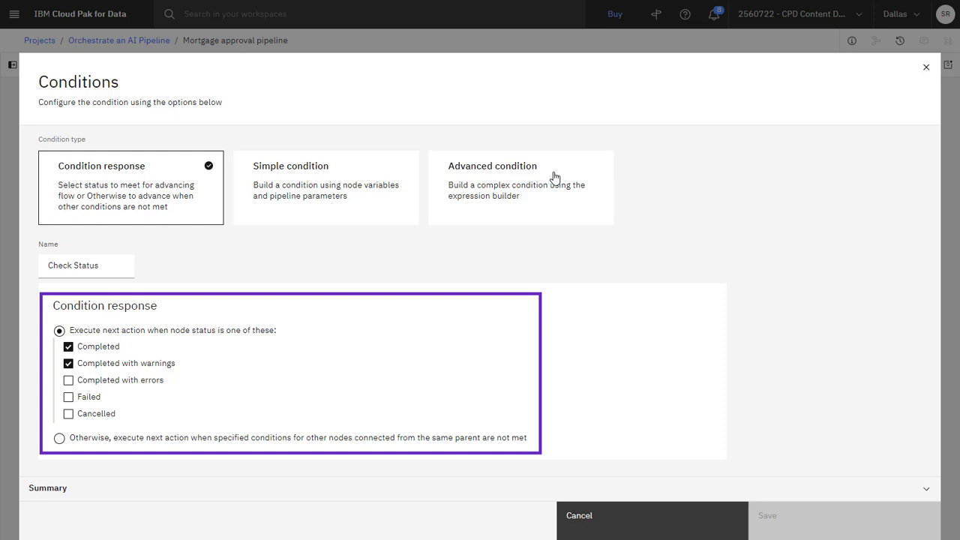
{"action": "left_click", "coordinate": [657, 517]}
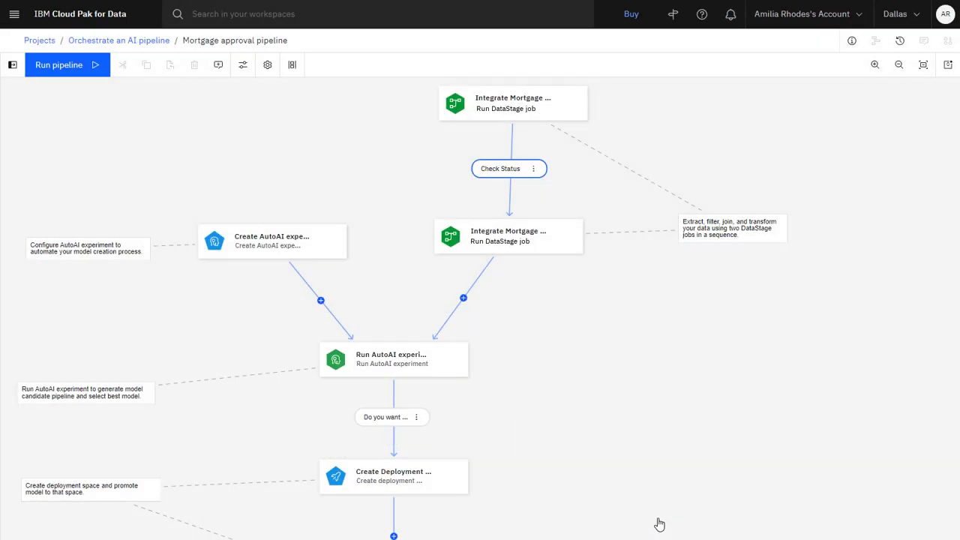
Review all input settings of the Create AutoAI experiment node and close them without saving
{"action": "left_click", "coordinate": [312, 250]}
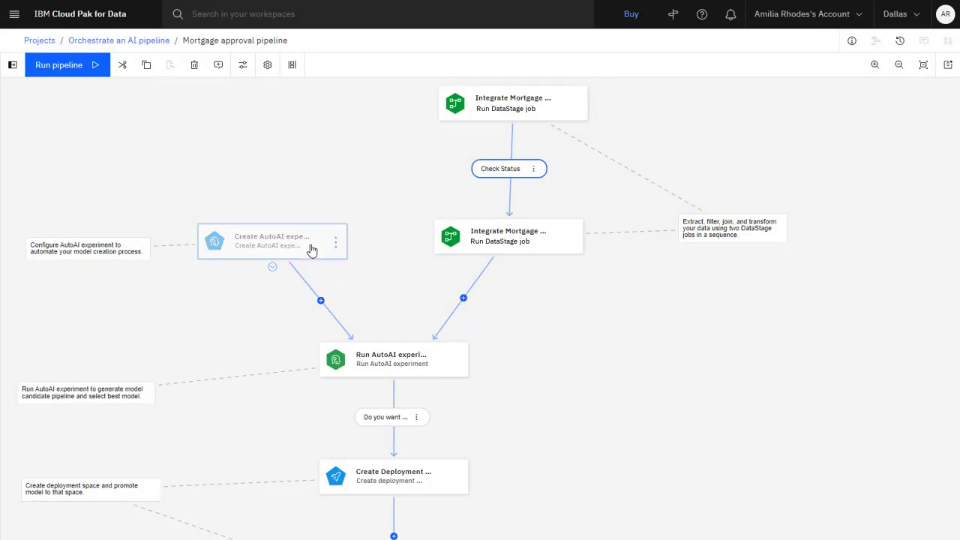
{"action": "double_click", "coordinate": [311, 250]}
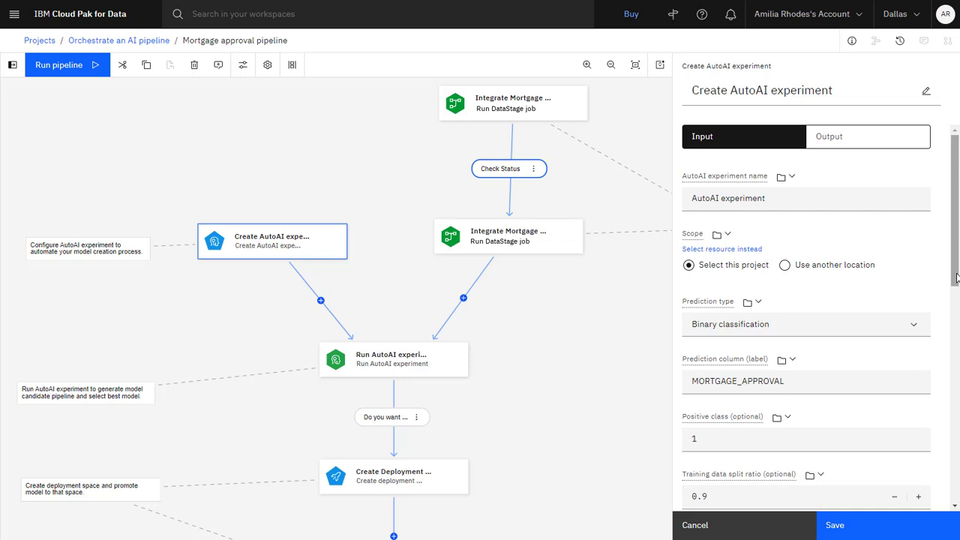
{"action": "left_click_drag", "start_coordinate": [957, 277], "coordinate": [956, 489]}
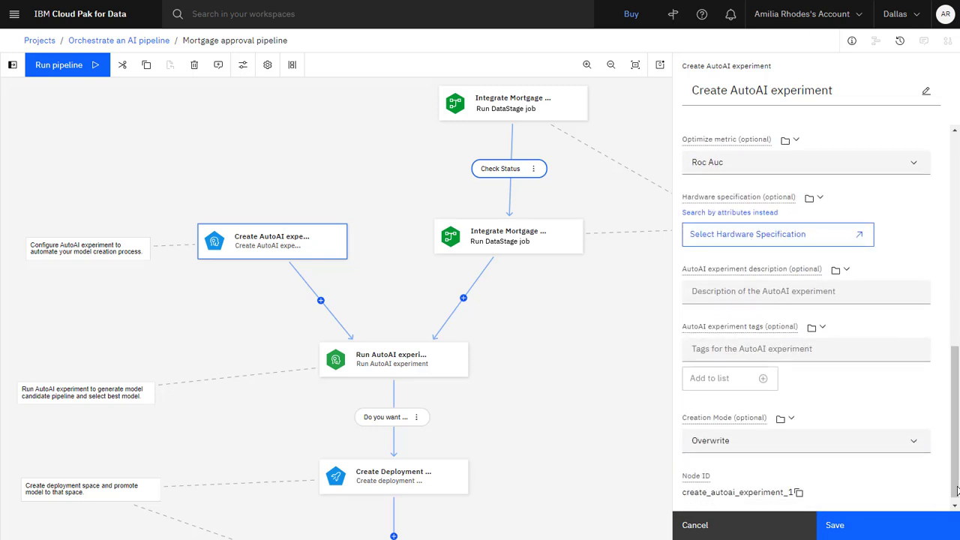
{"action": "left_click", "coordinate": [777, 524]}
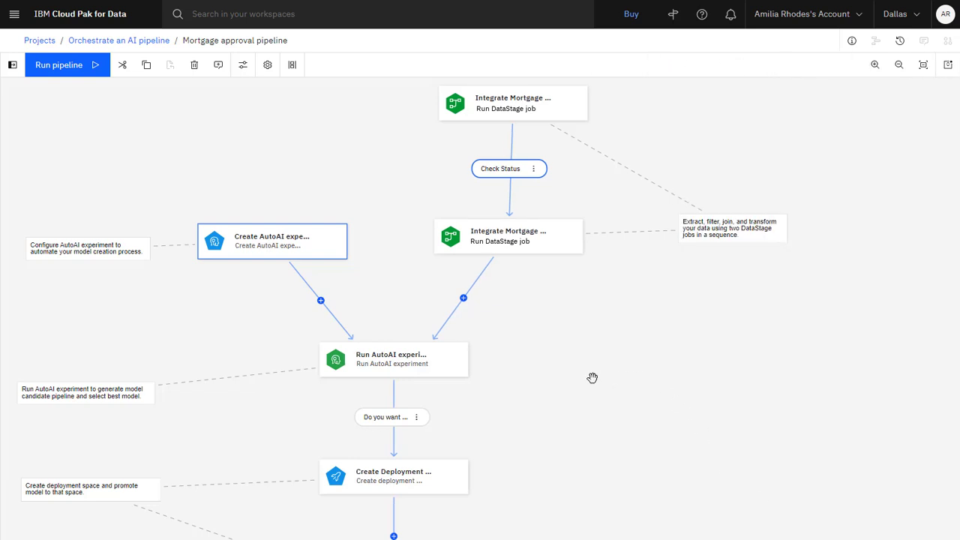
Review all input settings of the Run AutoAI experiment node and close them without saving
{"action": "double_click", "coordinate": [440, 373]}
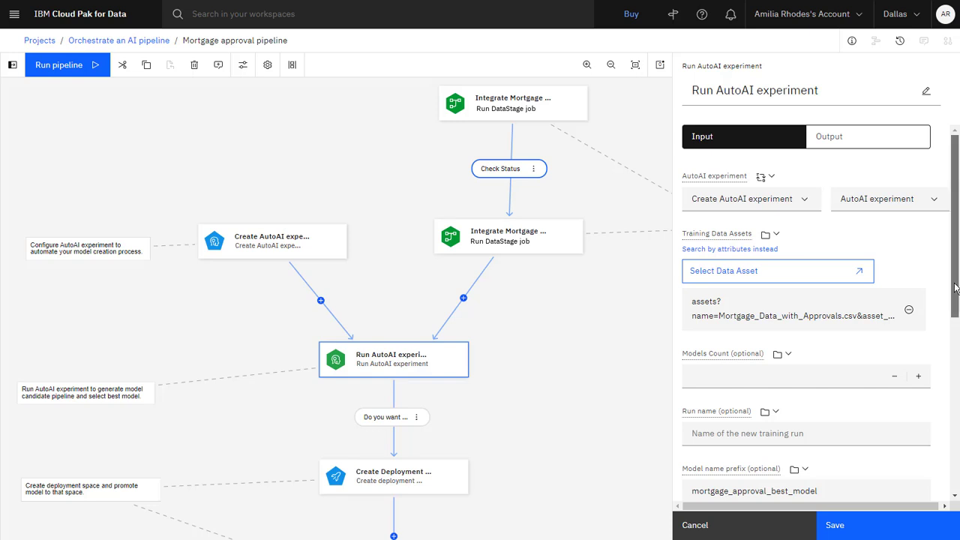
{"action": "left_click_drag", "start_coordinate": [952, 289], "coordinate": [941, 478]}
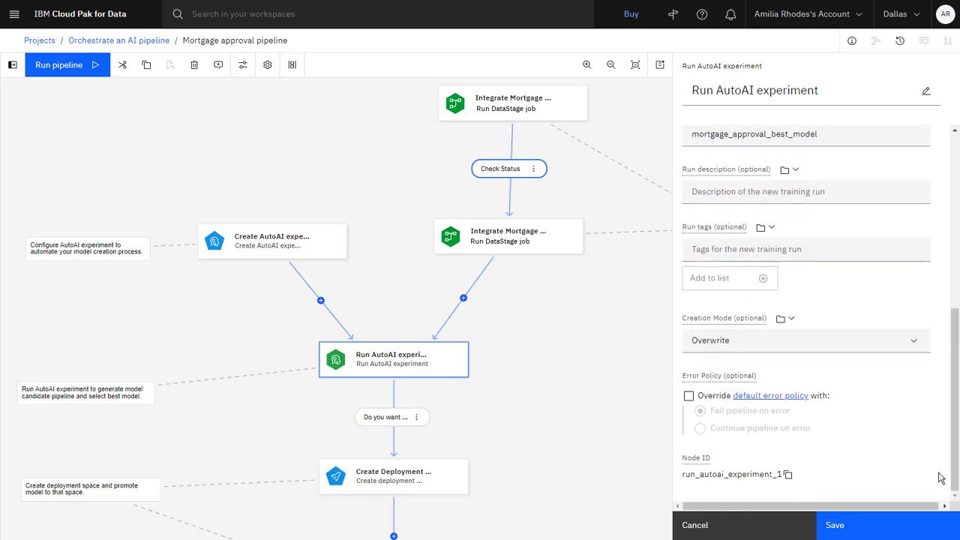
{"action": "left_click", "coordinate": [767, 530]}
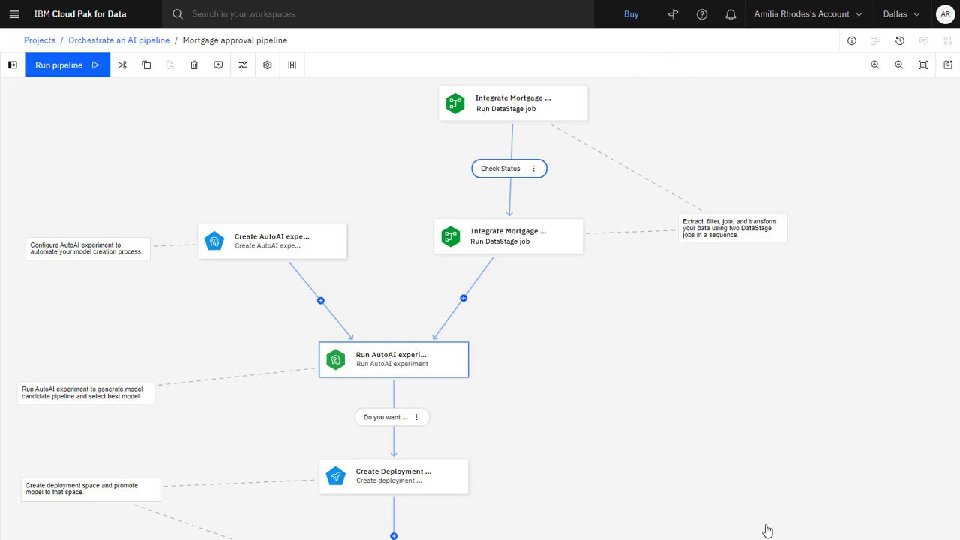
Review the deployment condition between the Run AutoAI experiment and Create Deployment Space nodes, and close it without changing it
{"action": "right_click", "coordinate": [397, 424]}
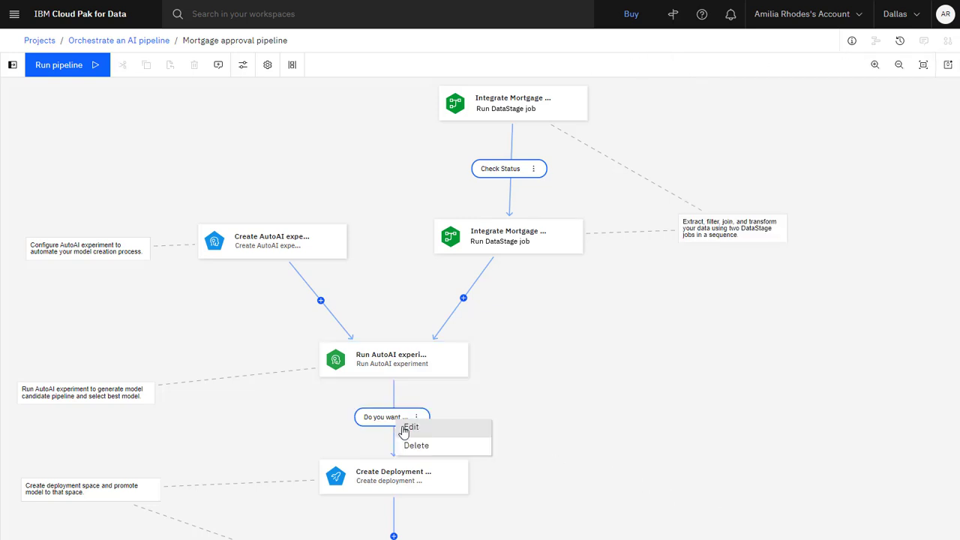
{"action": "left_click", "coordinate": [407, 426]}
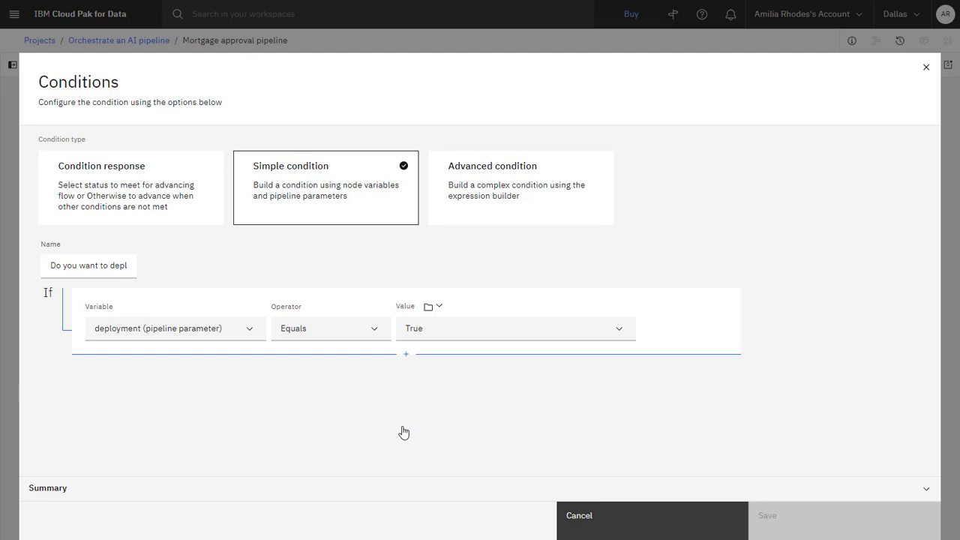
{"action": "left_click", "coordinate": [645, 524]}
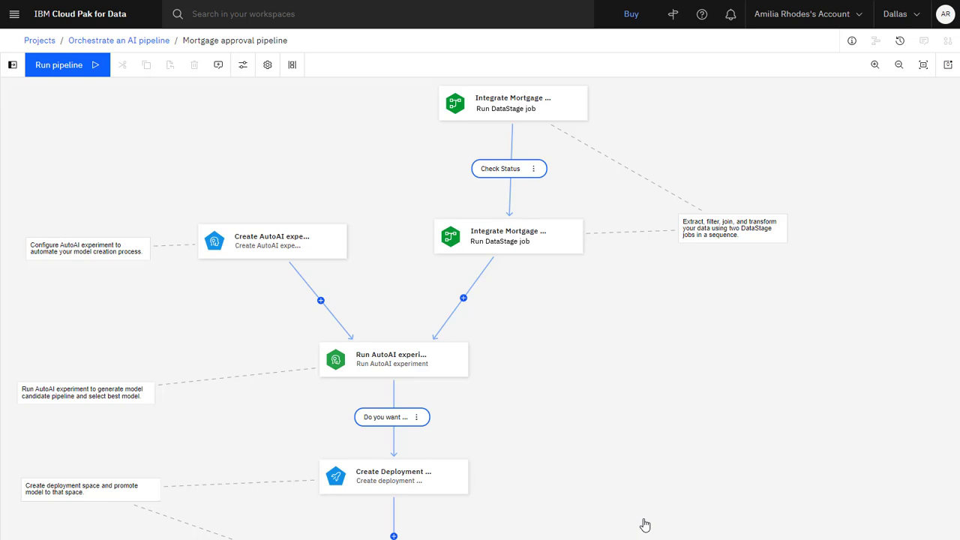
In the Create Deployment Space node, set the COS instance to CloudObjectStorage and the WML instance to WatsonMachineLearning, and save
{"action": "double_click", "coordinate": [425, 486]}
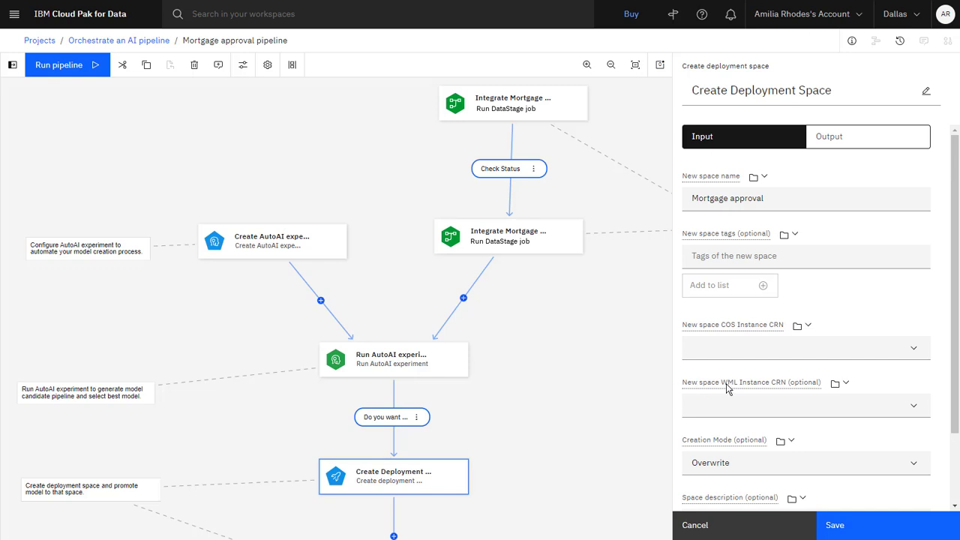
{"action": "left_click", "coordinate": [831, 351]}
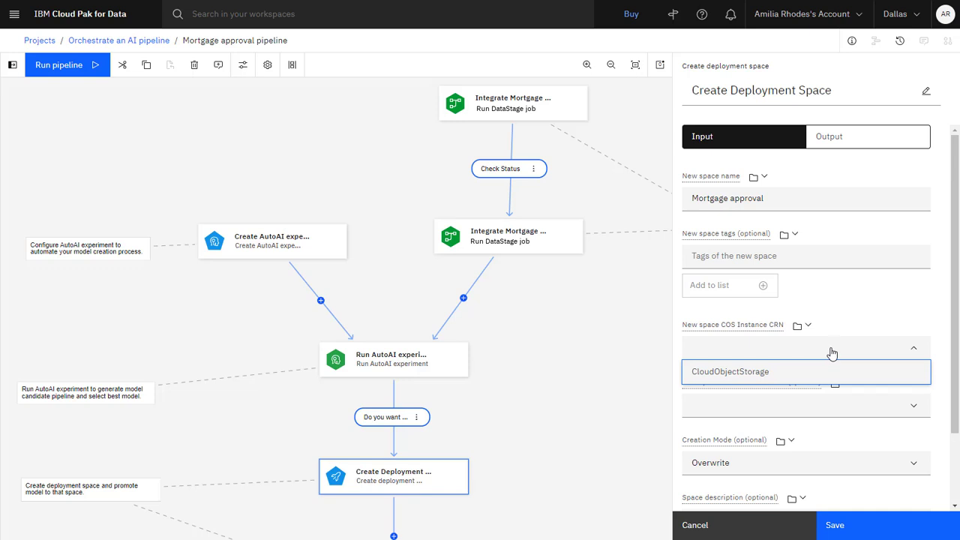
{"action": "left_click", "coordinate": [829, 372]}
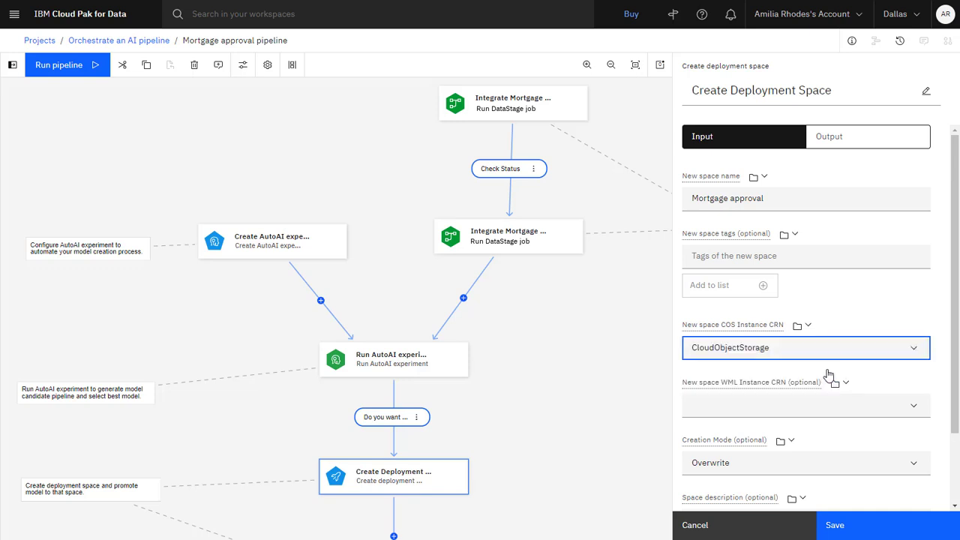
{"action": "left_click", "coordinate": [826, 409]}
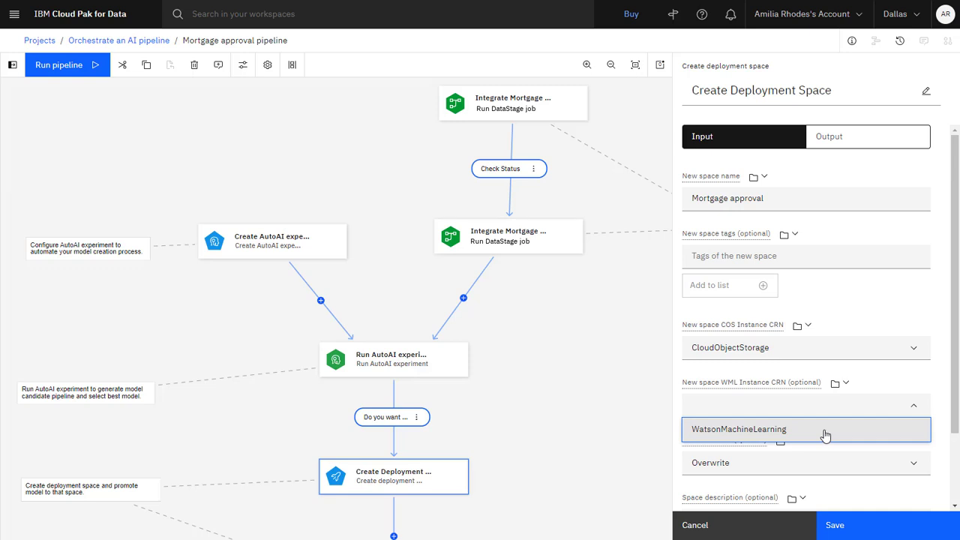
{"action": "left_click", "coordinate": [825, 436]}
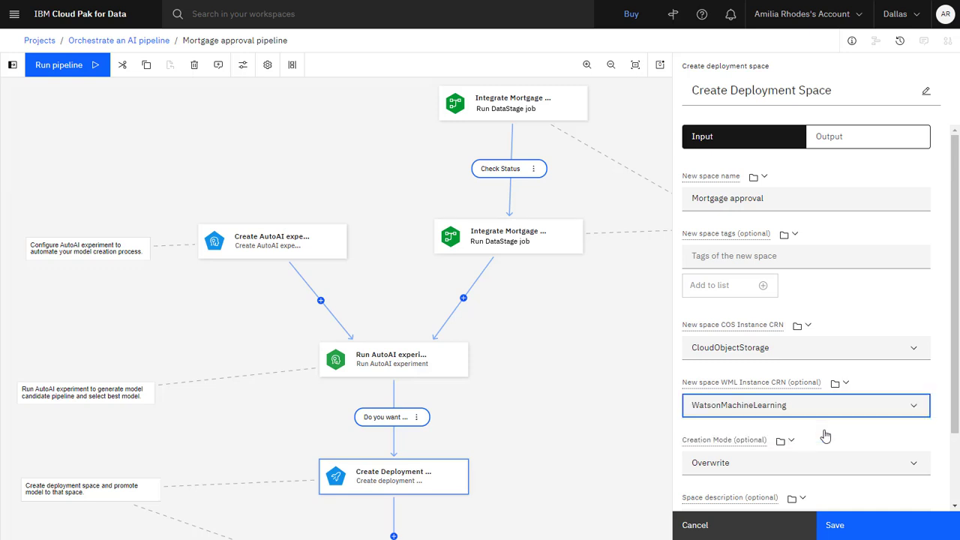
{"action": "left_click", "coordinate": [869, 530]}
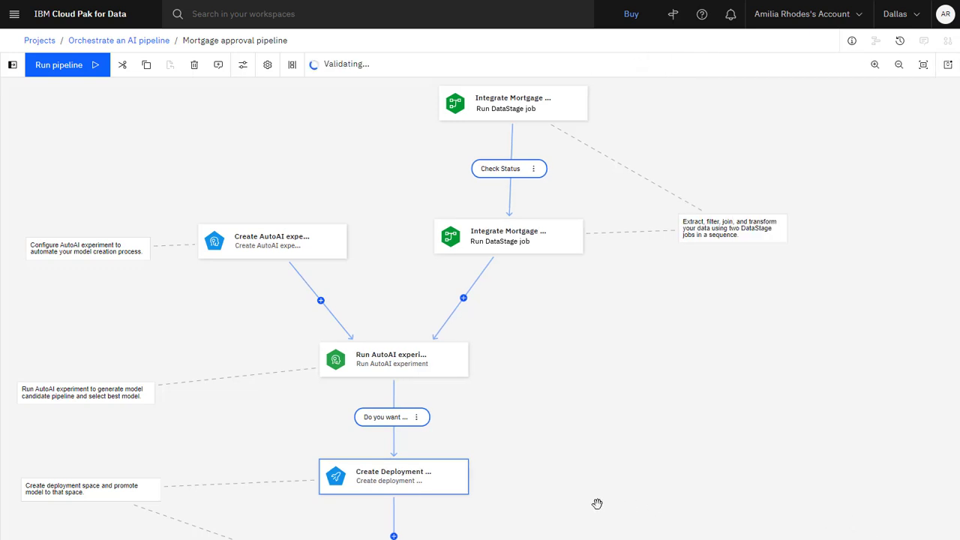
Review the input settings of the Promote Model to Deployment Space node and close them without saving
{"action": "scroll", "coordinate": [597, 503], "scroll_direction": "down", "scroll_amount": 3}
{"action": "double_click", "coordinate": [435, 460]}
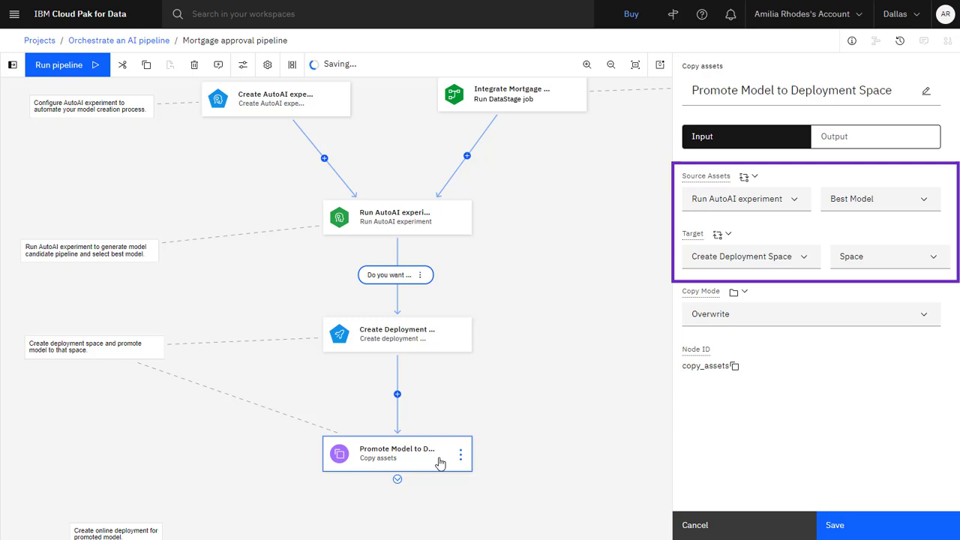
{"action": "left_click", "coordinate": [743, 528]}
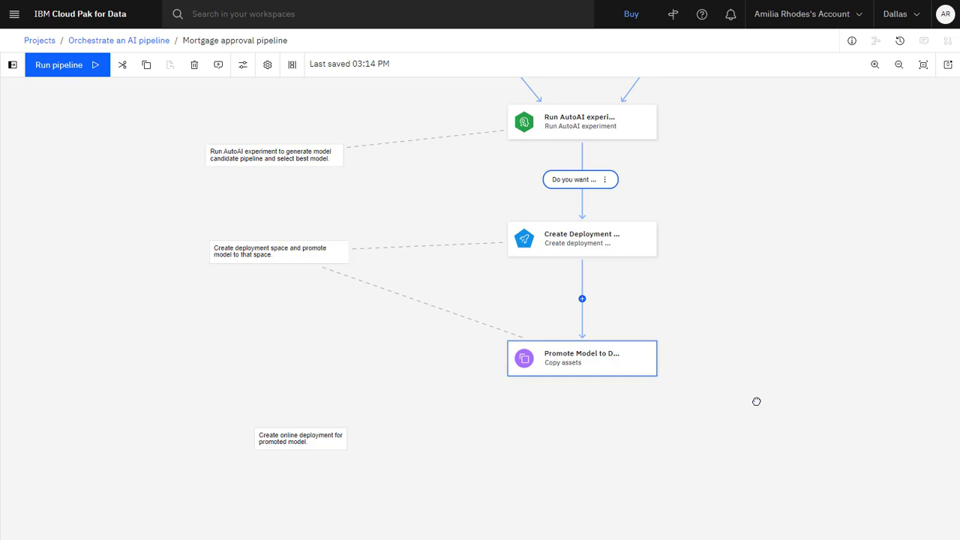
Add a Create web service node after the Promote Model to Deployment Space node, connecting it to that node and to the online deployment comment
{"action": "left_click", "coordinate": [12, 67]}
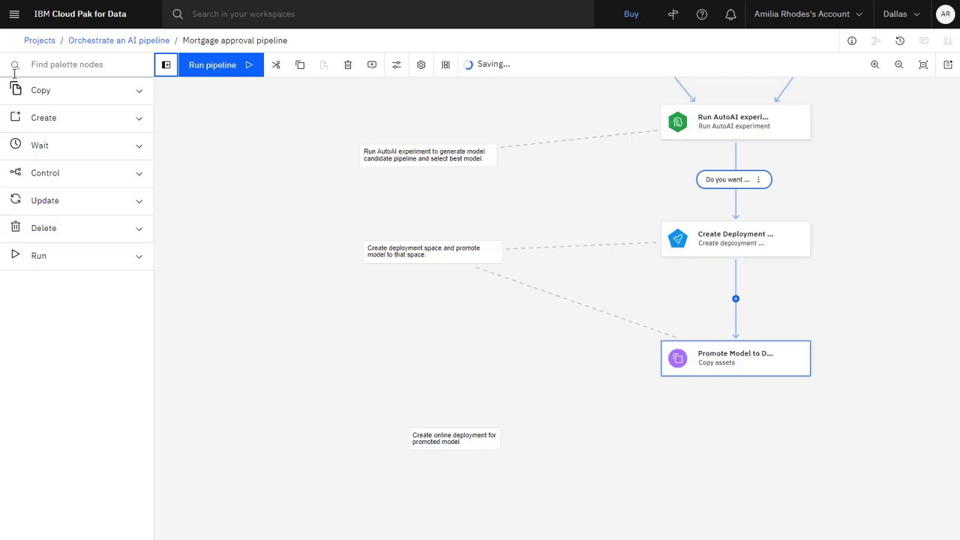
{"action": "left_click", "coordinate": [142, 125]}
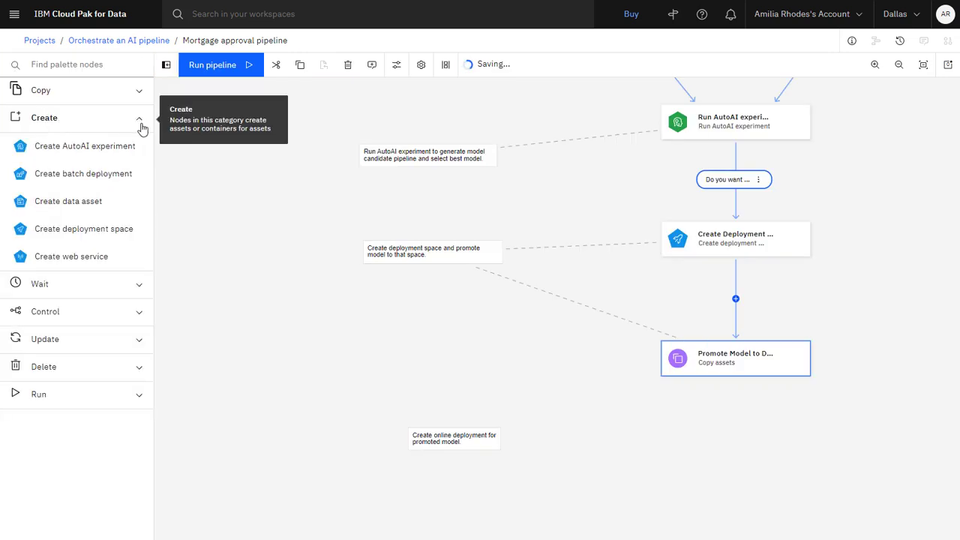
{"action": "left_click_drag", "start_coordinate": [112, 258], "coordinate": [739, 468]}
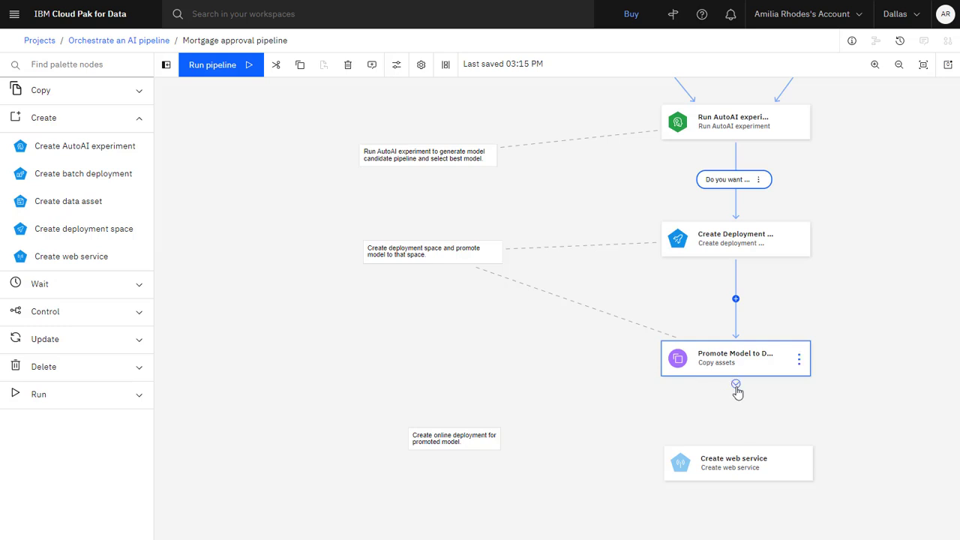
{"action": "left_click_drag", "start_coordinate": [737, 387], "coordinate": [736, 478]}
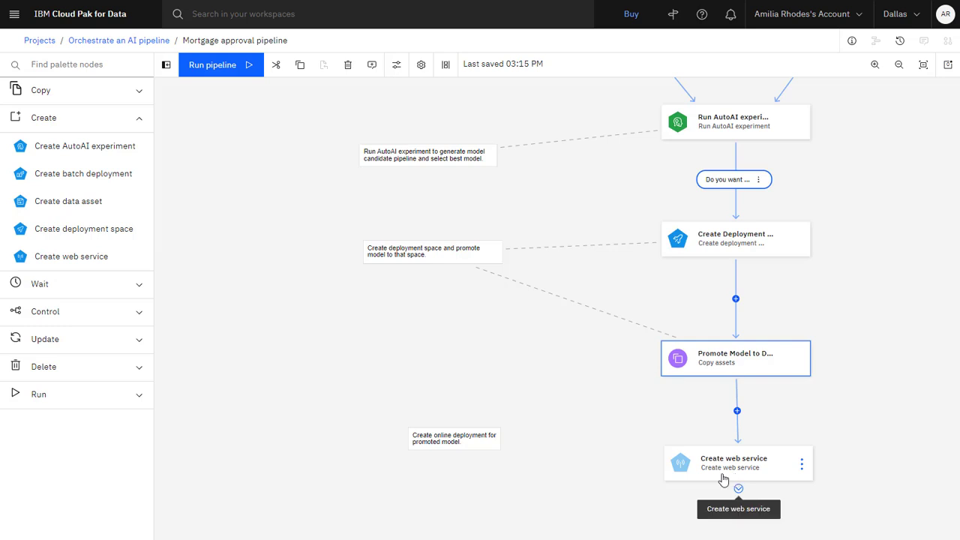
{"action": "left_click_drag", "start_coordinate": [407, 429], "coordinate": [693, 475]}
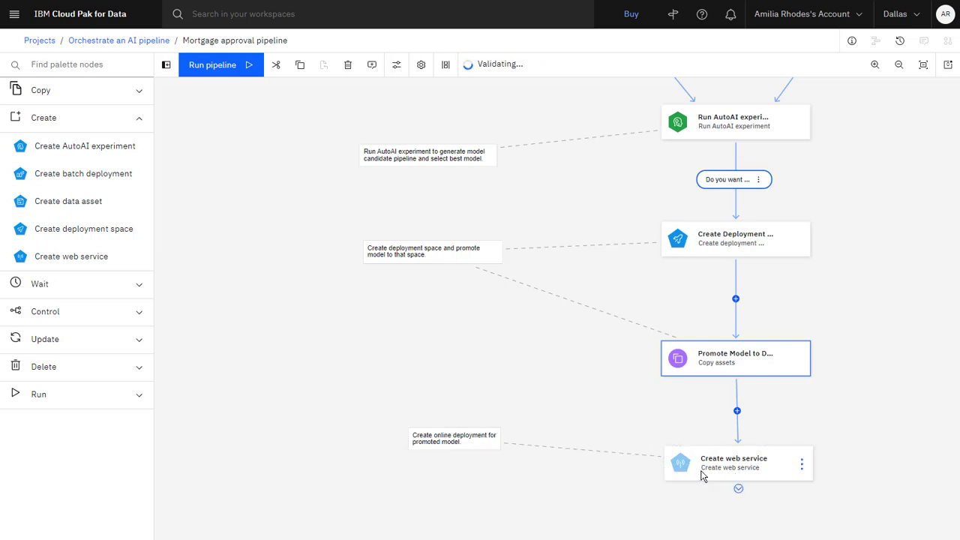
{"action": "left_click", "coordinate": [165, 66]}
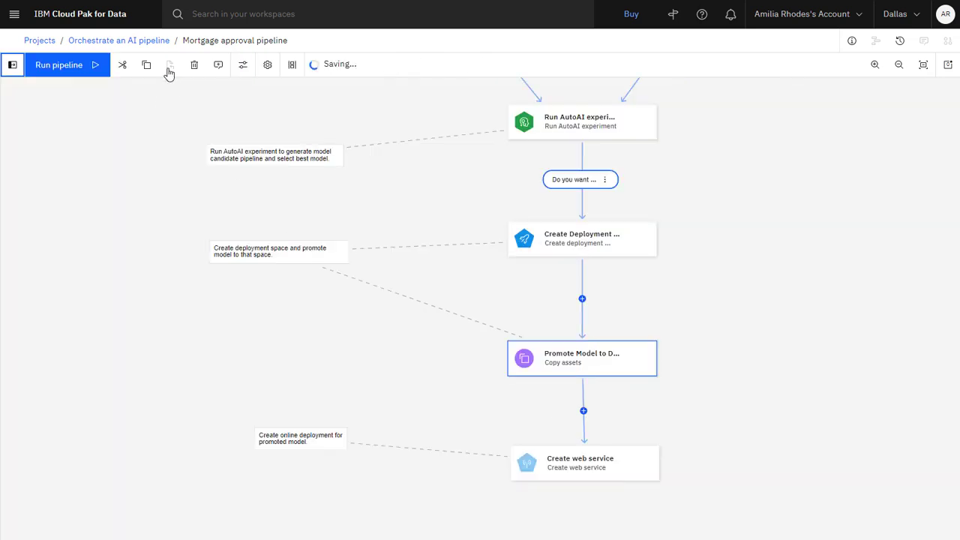
Rename the Create web service node to Create Online Deployment and take its ML asset from the Promote Model to Deployment Space node
{"action": "double_click", "coordinate": [573, 479]}
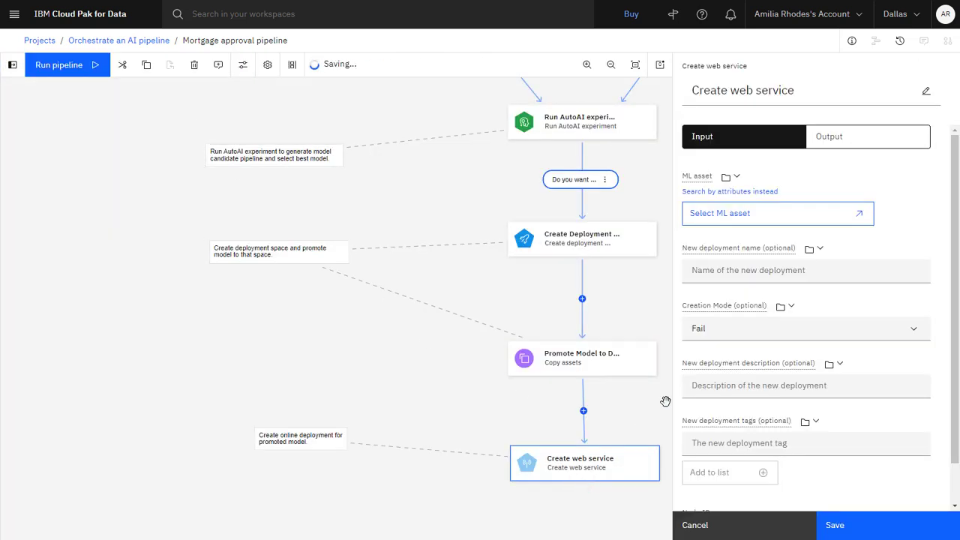
{"action": "left_click", "coordinate": [825, 87]}
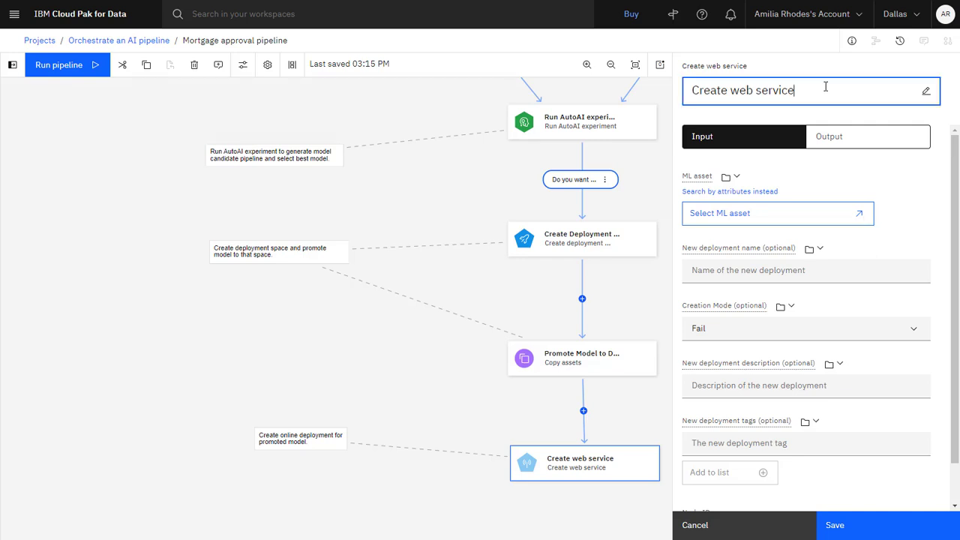
{"action": "key", "text": "ctrl+a"}
{"action": "type", "text": "Create Online Deployment"}
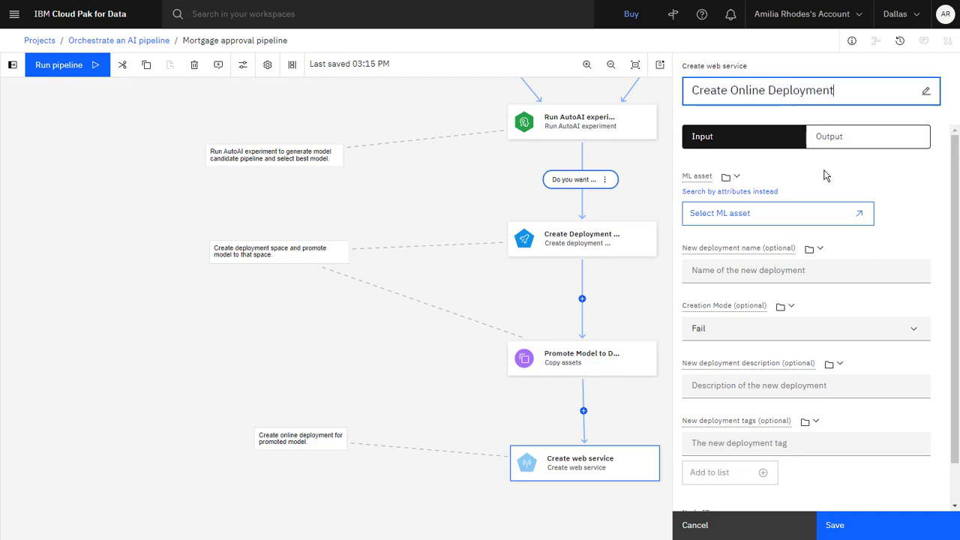
{"action": "left_click", "coordinate": [738, 180]}
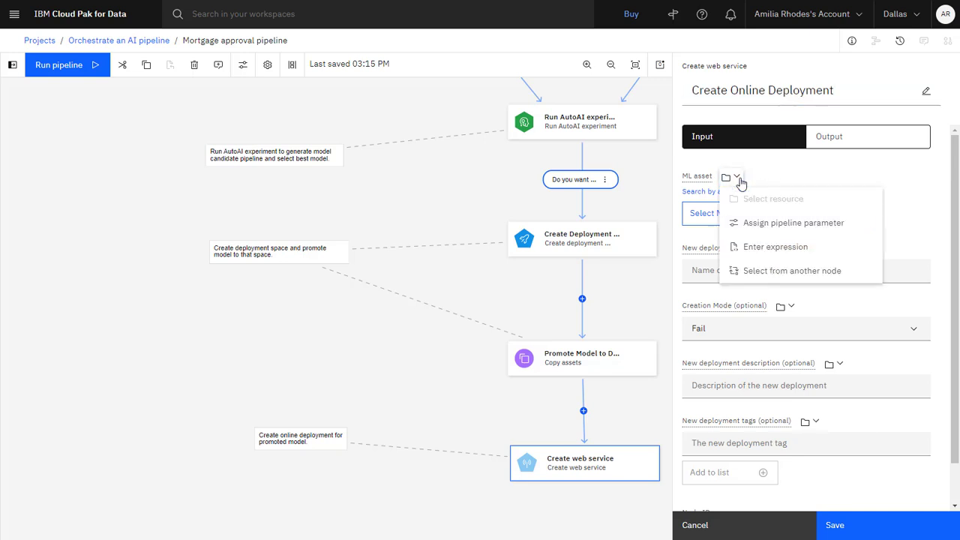
{"action": "left_click", "coordinate": [759, 271]}
{"action": "left_click", "coordinate": [756, 201]}
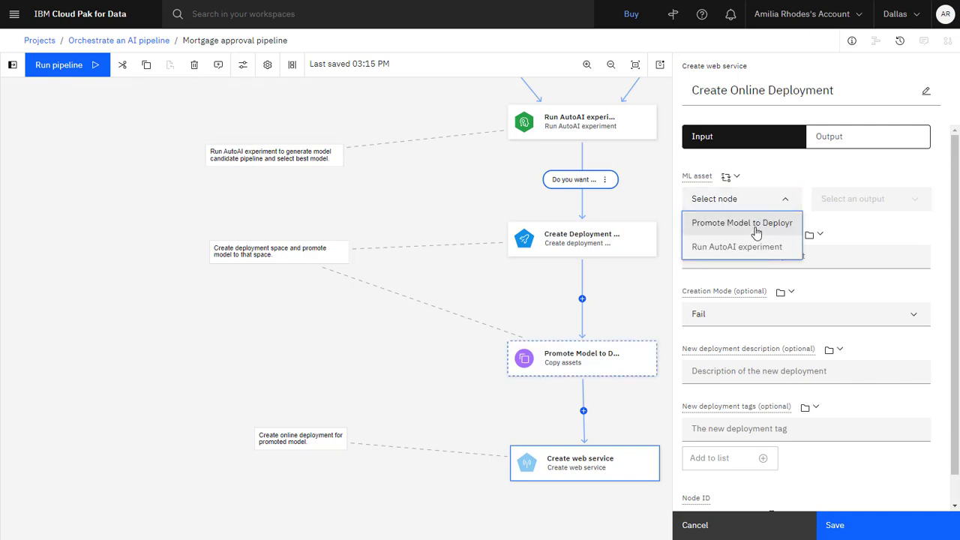
{"action": "left_click", "coordinate": [756, 225]}
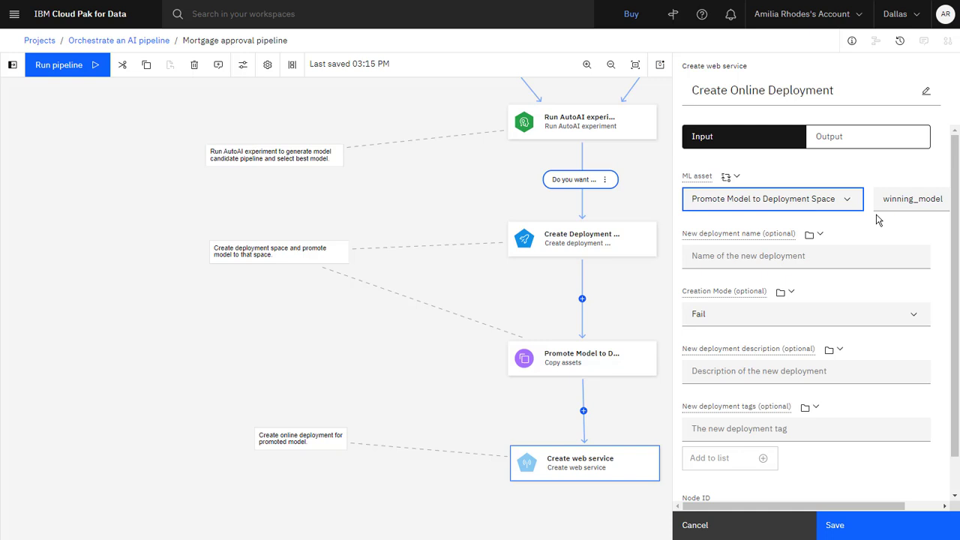
Name the new deployment "mortgage approval model deployment", set its creation mode to Overwrite, and save the node settings
{"action": "left_click", "coordinate": [873, 256]}
{"action": "type", "text": "mortgage approval model deployment"}
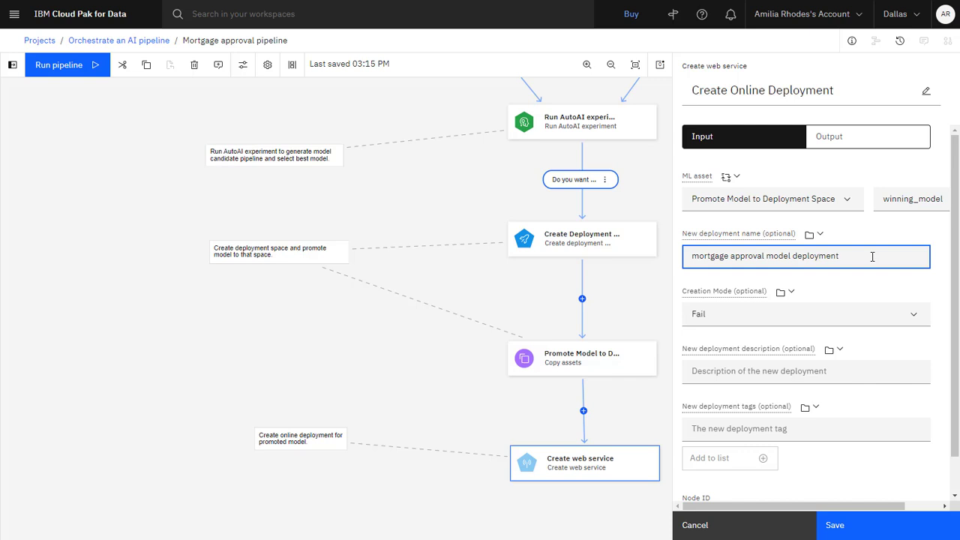
{"action": "left_click", "coordinate": [863, 315]}
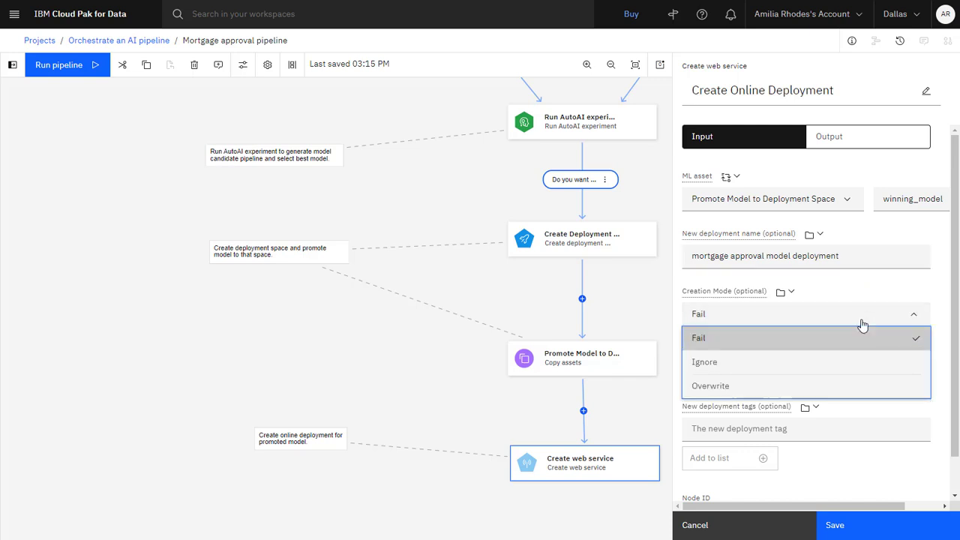
{"action": "left_click", "coordinate": [847, 386]}
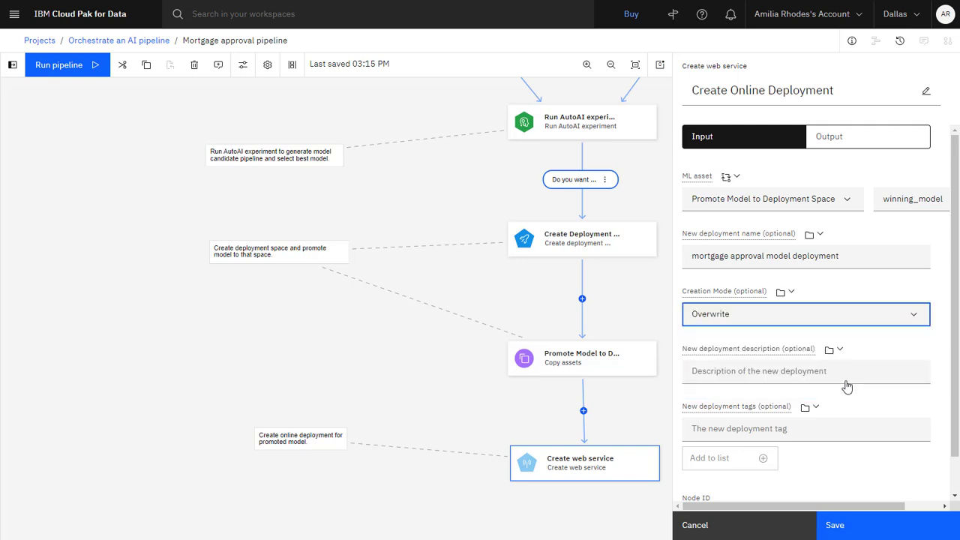
{"action": "left_click", "coordinate": [870, 528]}
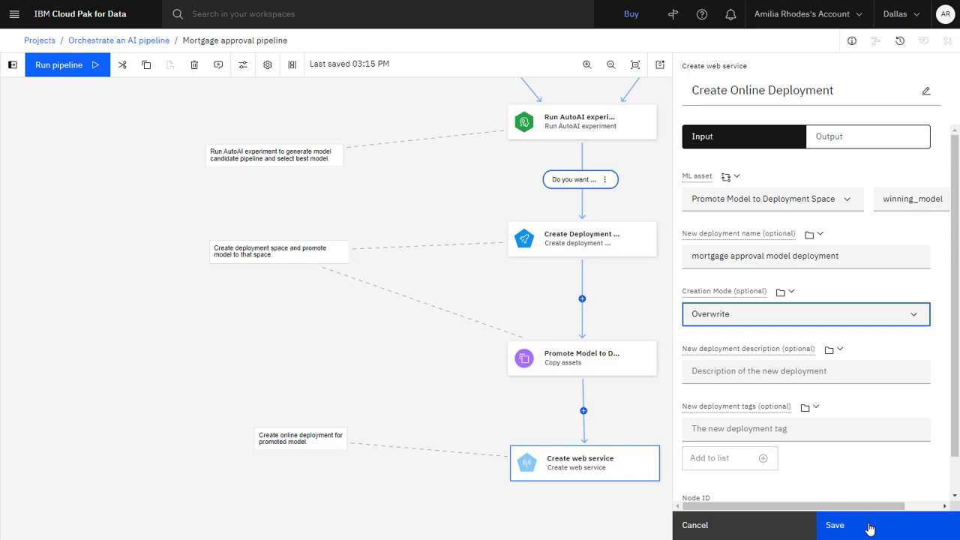
{"action": "left_click", "coordinate": [869, 527]}
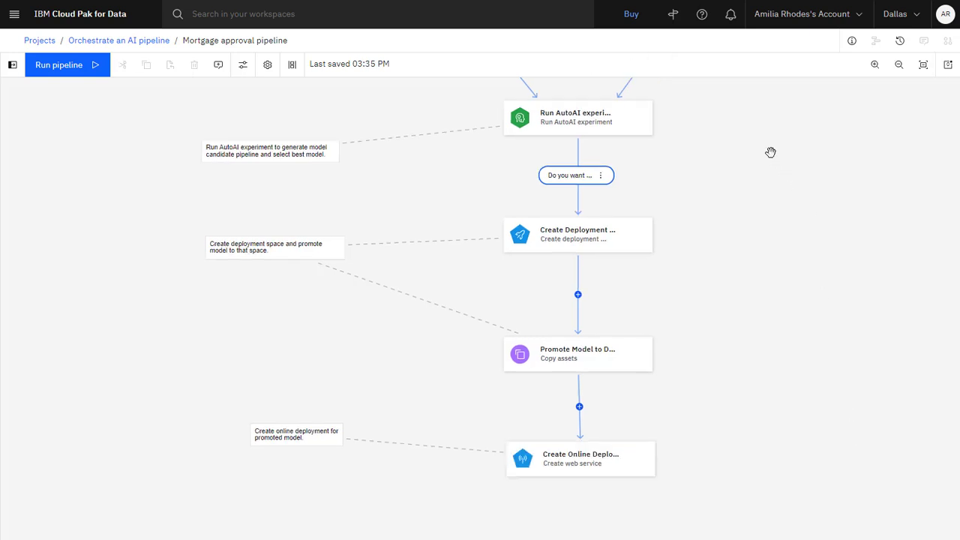
Open the parameters for a trial run of the pipeline and keep the deployment parameter set to True
{"action": "left_click_drag", "start_coordinate": [750, 113], "coordinate": [728, 358]}
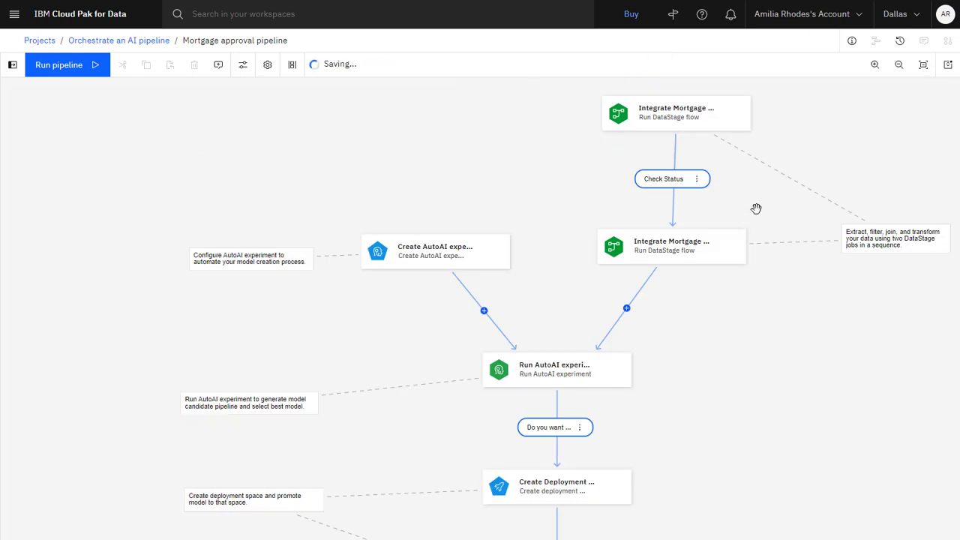
{"action": "left_click_drag", "start_coordinate": [757, 208], "coordinate": [668, 201]}
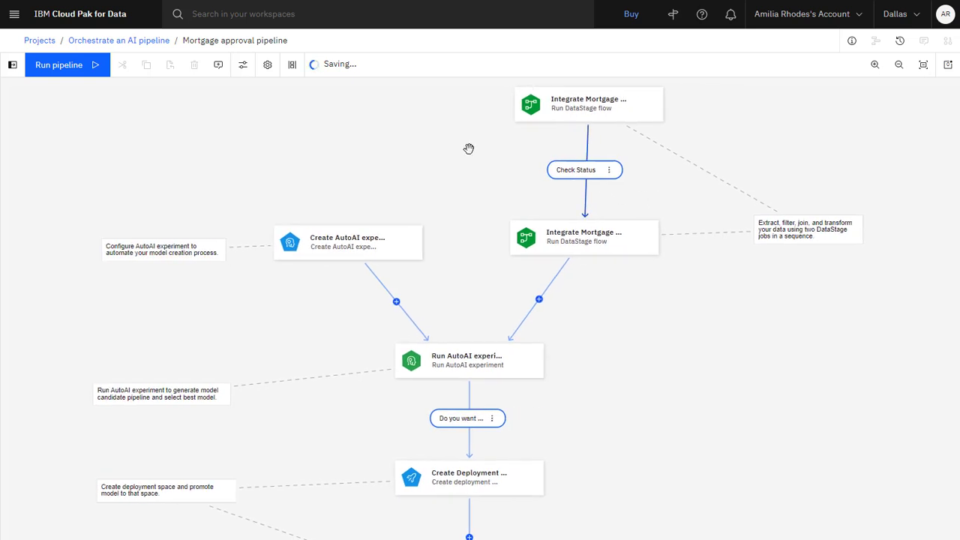
{"action": "left_click", "coordinate": [77, 73]}
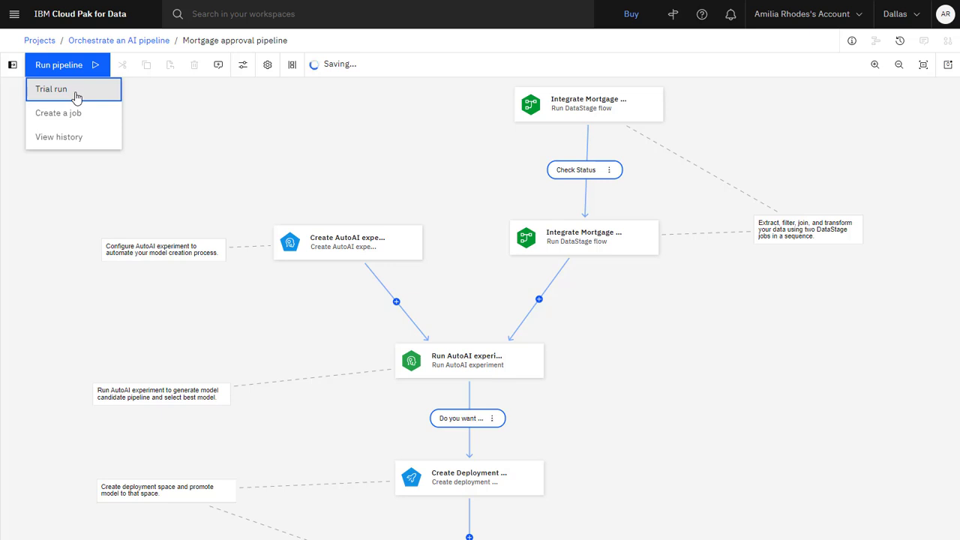
{"action": "left_click", "coordinate": [76, 94]}
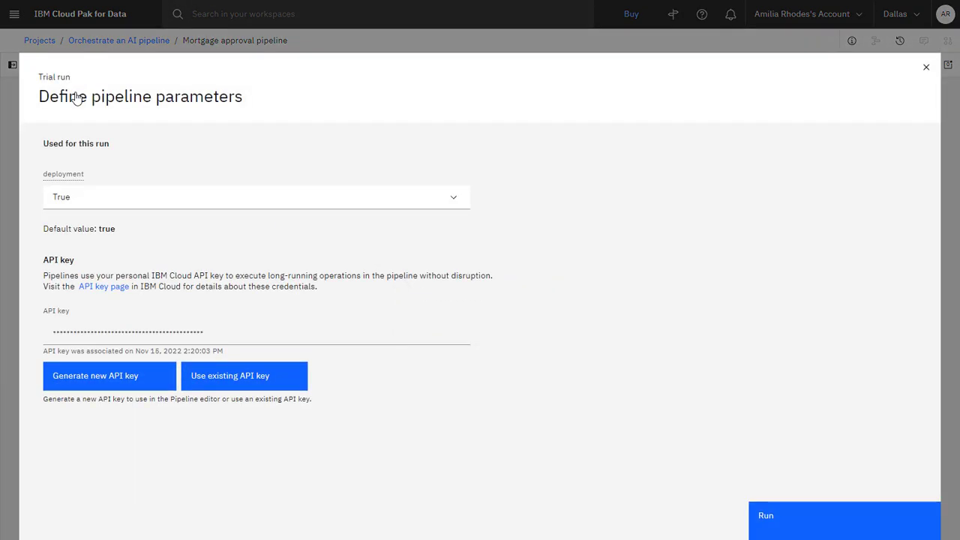
{"action": "left_click", "coordinate": [422, 200]}
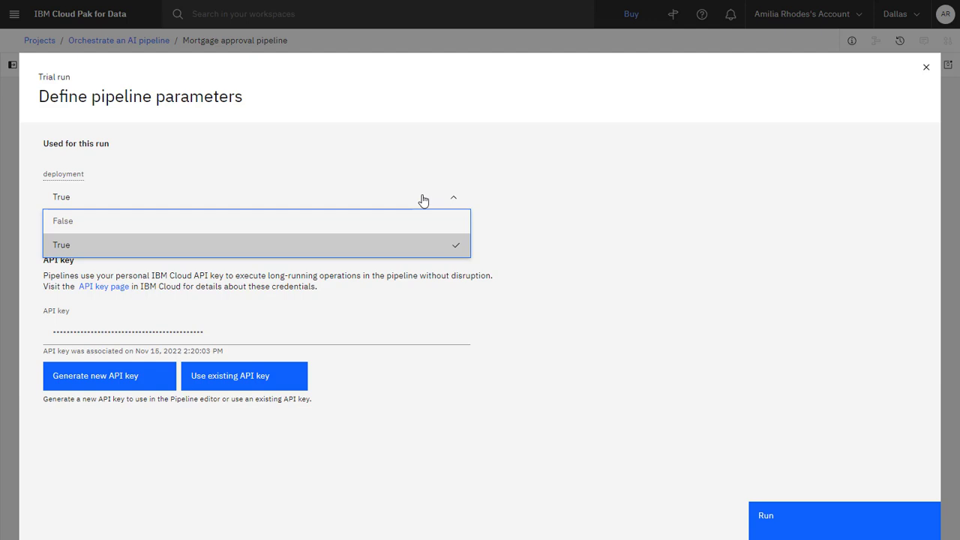
{"action": "left_click", "coordinate": [423, 201]}
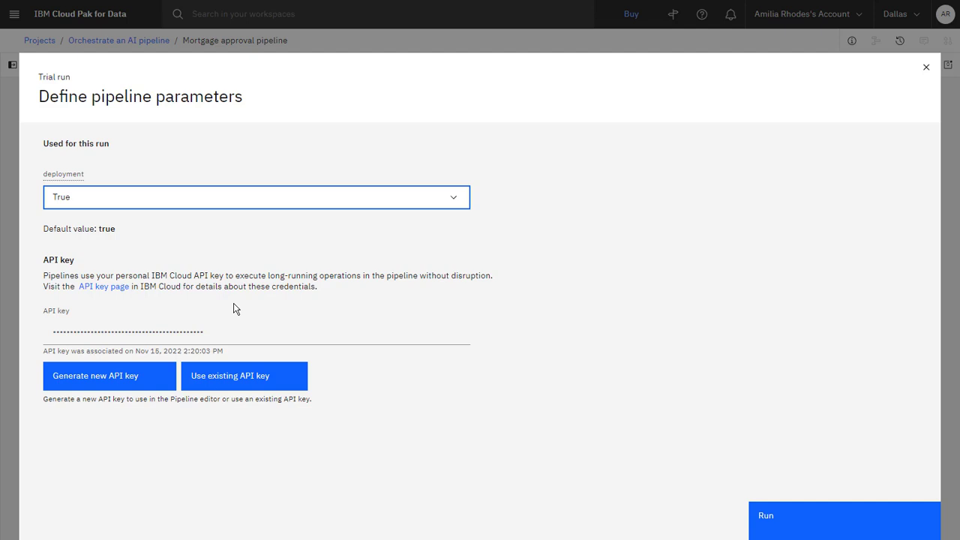
Check the options for generating a new API key and using an existing one without saving either, and start the trial run
{"action": "left_click", "coordinate": [148, 383]}
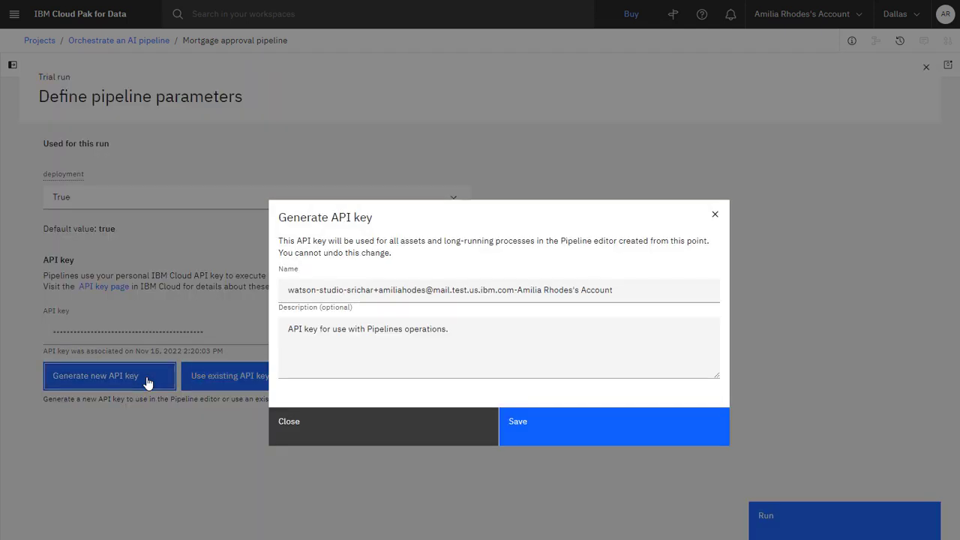
{"action": "left_click", "coordinate": [316, 434]}
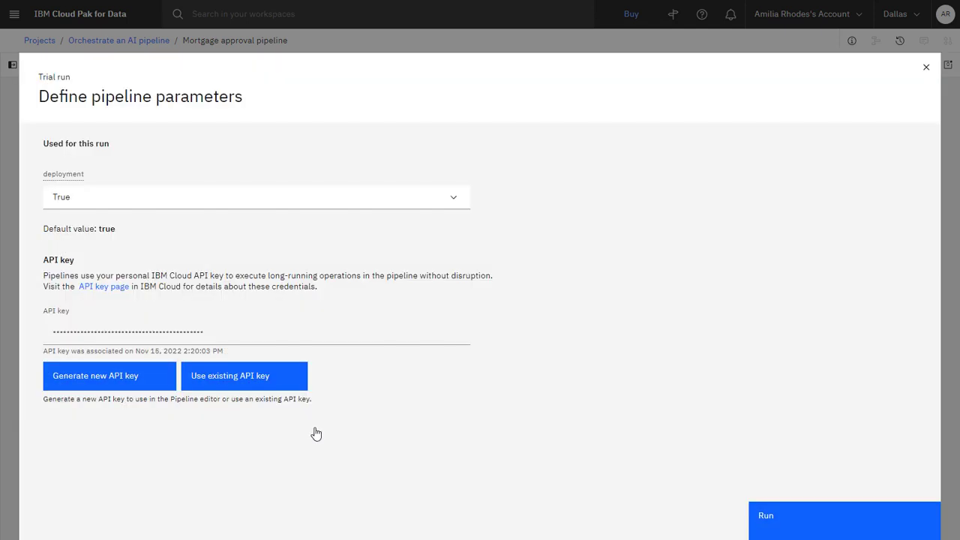
{"action": "left_click", "coordinate": [288, 385]}
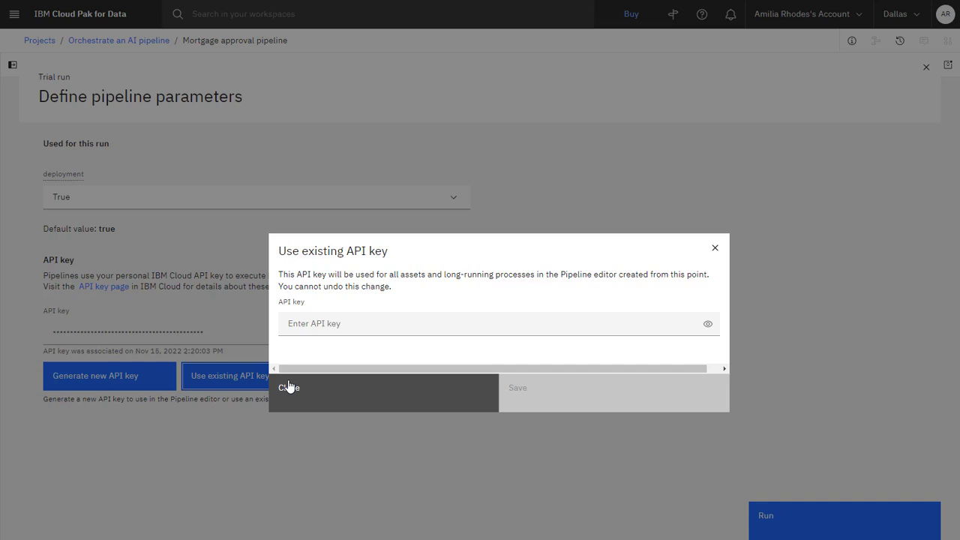
{"action": "left_click", "coordinate": [306, 403]}
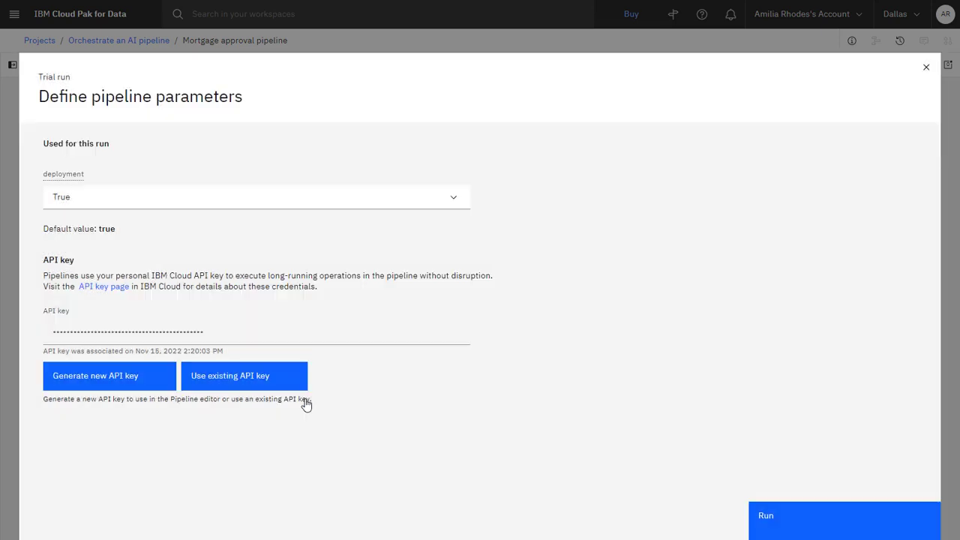
{"action": "left_click", "coordinate": [764, 517]}
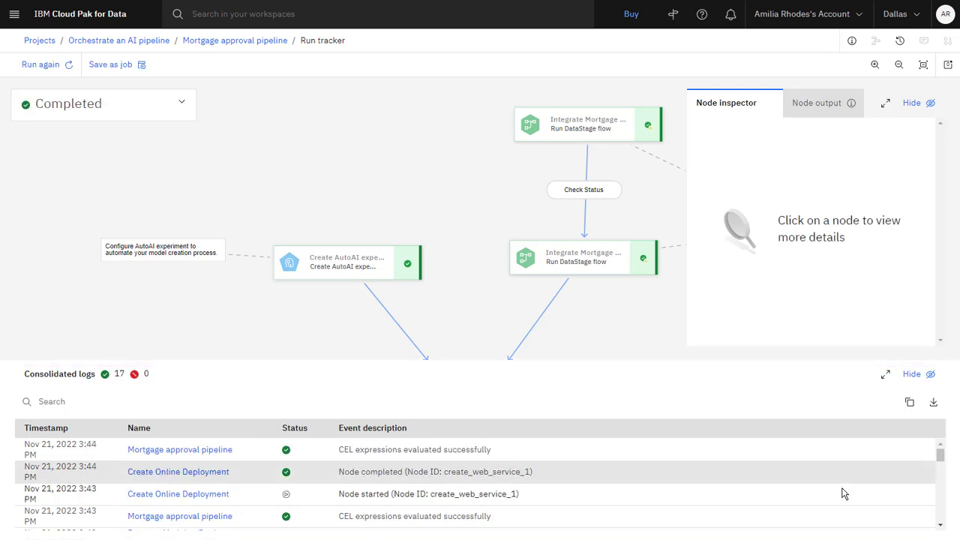
Examine the logs of the Integrate Mortgage Data and Integrate Mortgage Approvals nodes and their input/output values, with the consolidated logs hidden
{"action": "left_click", "coordinate": [611, 130]}
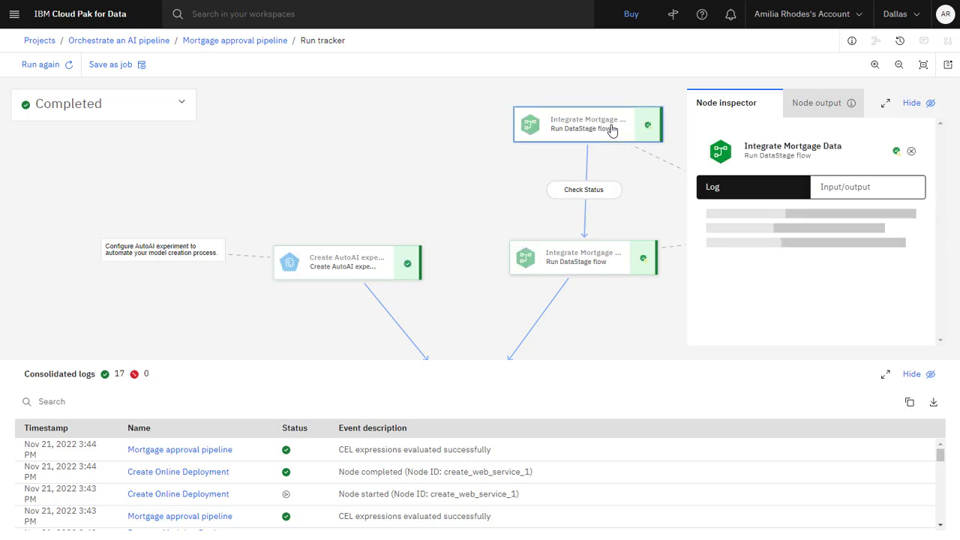
{"action": "left_click", "coordinate": [913, 375]}
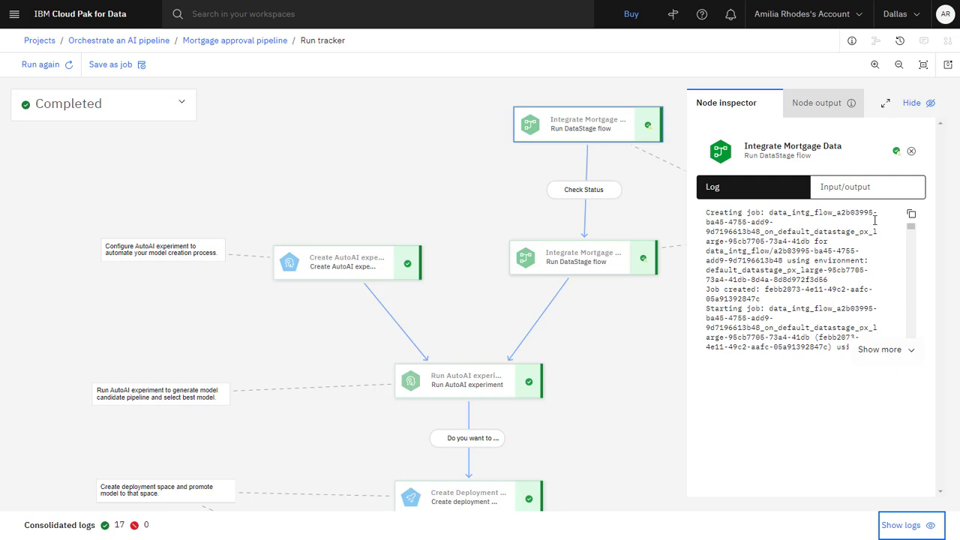
{"action": "left_click", "coordinate": [870, 196]}
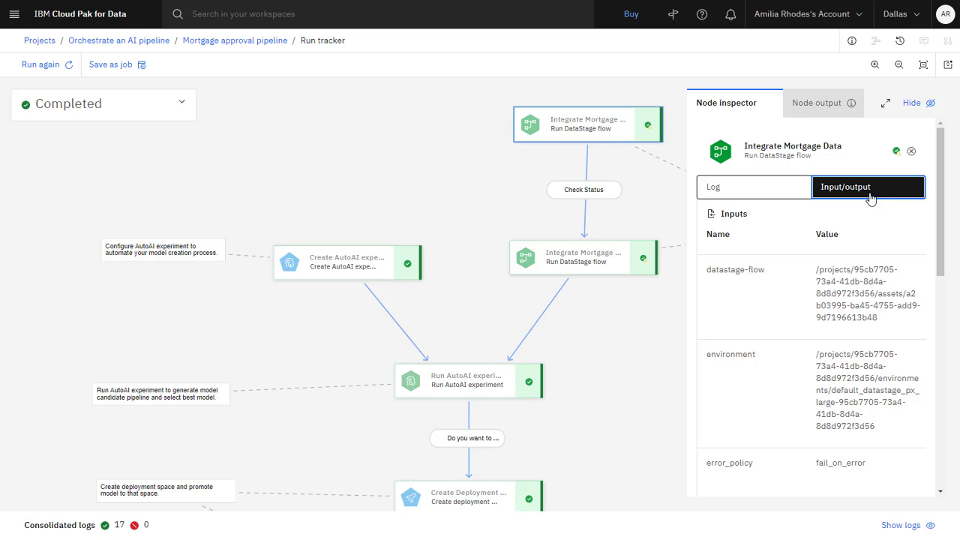
{"action": "left_click", "coordinate": [625, 264]}
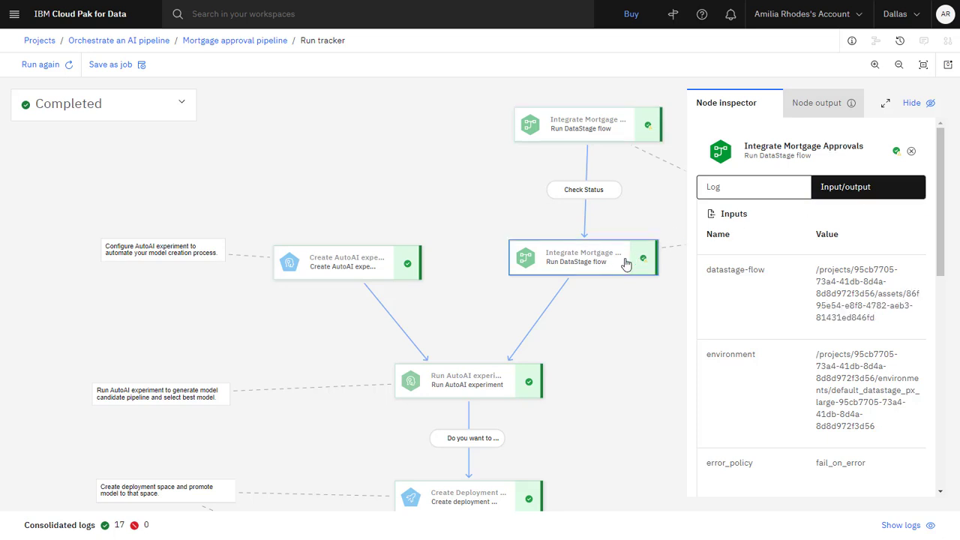
{"action": "left_click", "coordinate": [753, 192]}
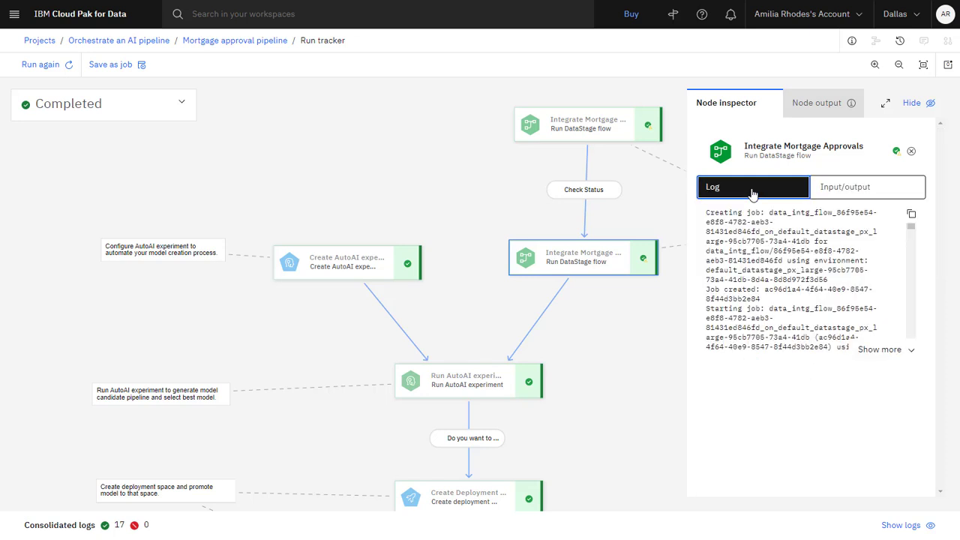
{"action": "left_click", "coordinate": [878, 349]}
Examine the full logs and input/output values of the Create AutoAI experiment and Run AutoAI experiment nodes
{"action": "left_click", "coordinate": [382, 282]}
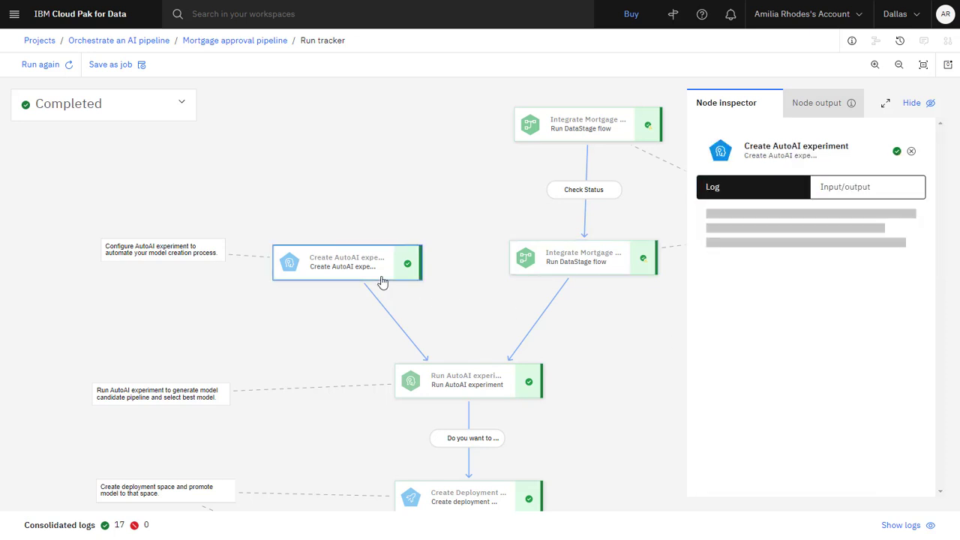
{"action": "left_click", "coordinate": [870, 349]}
{"action": "left_click", "coordinate": [879, 191]}
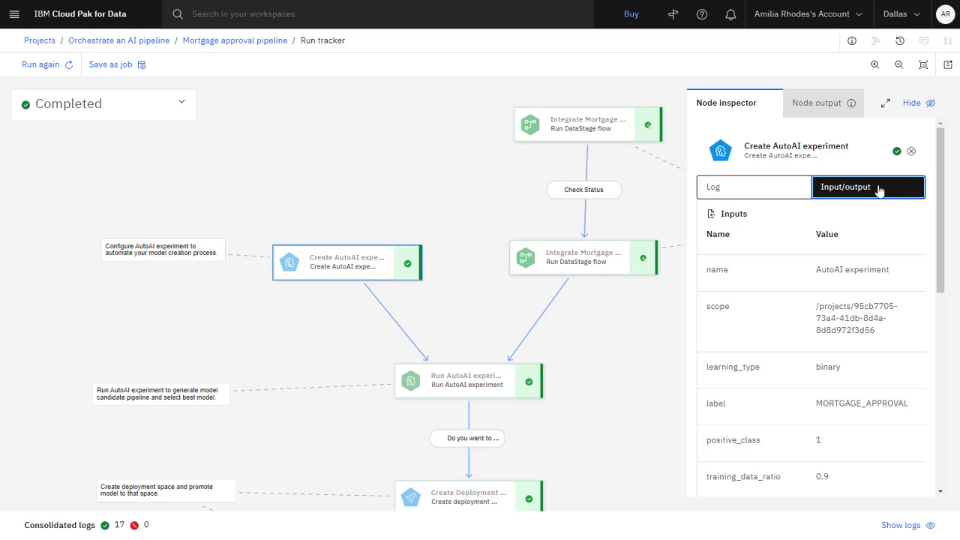
{"action": "left_click", "coordinate": [766, 192]}
{"action": "left_click", "coordinate": [514, 390]}
{"action": "left_click", "coordinate": [871, 350]}
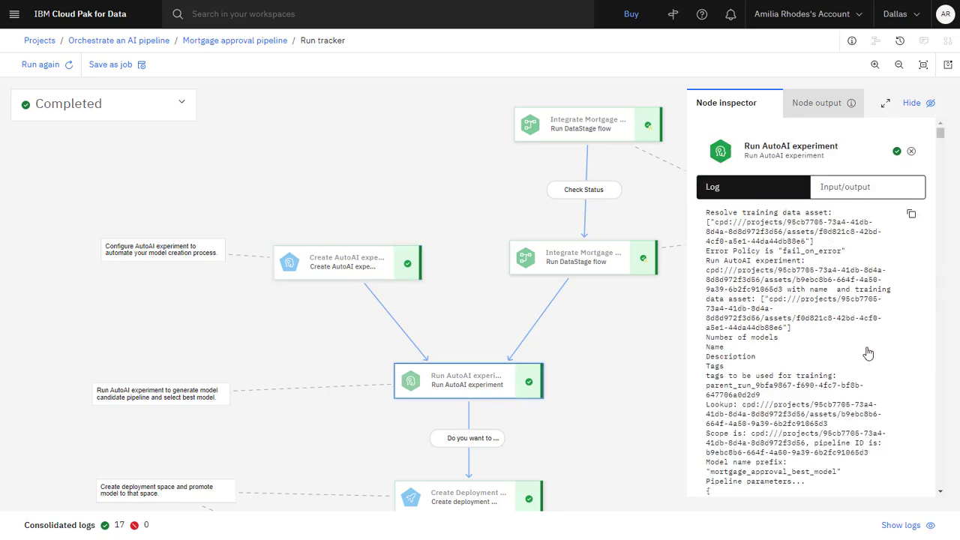
{"action": "left_click", "coordinate": [883, 188]}
{"action": "left_click", "coordinate": [770, 192]}
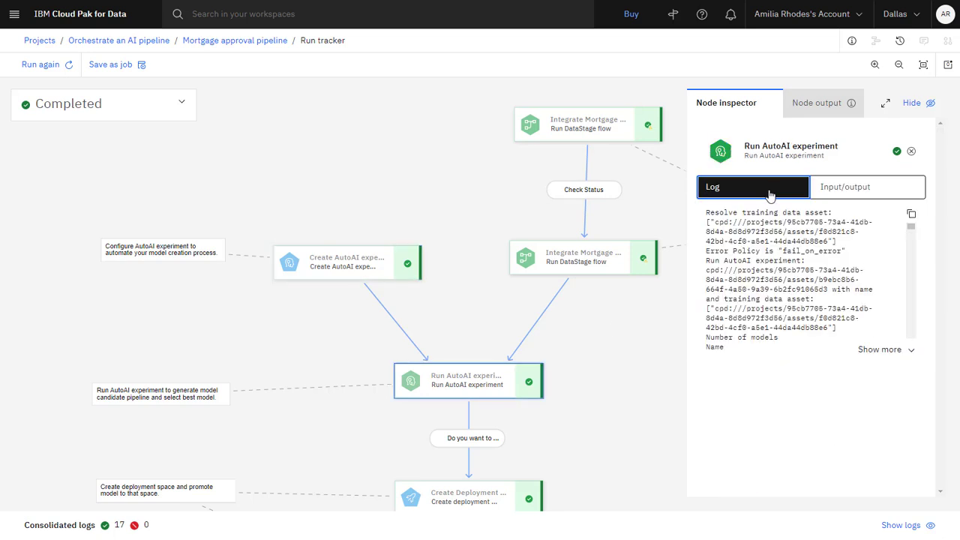
Examine the logs and input/output values of the Create Deployment Space, Promote Model to Deployment Space and Create Online Deployment nodes
{"action": "left_click", "coordinate": [499, 497]}
{"action": "left_click", "coordinate": [883, 195]}
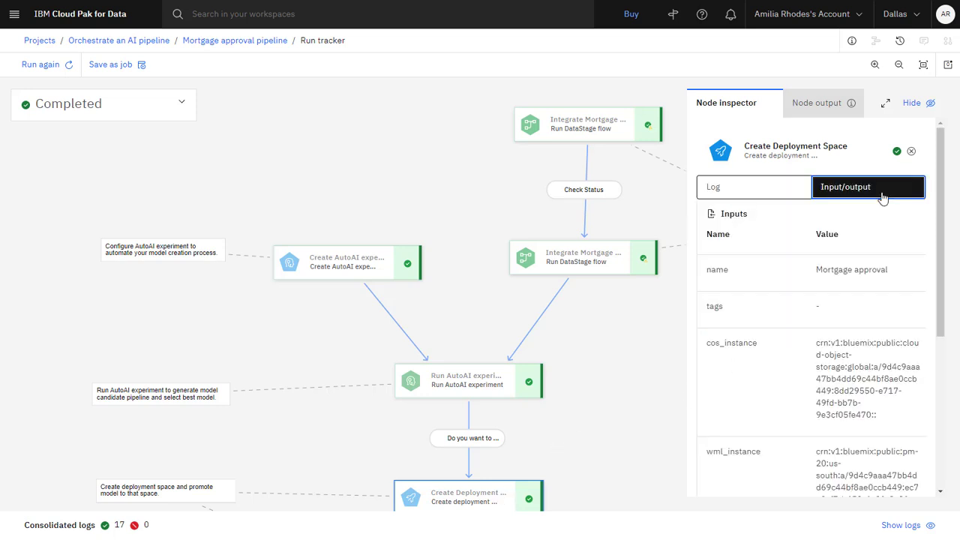
{"action": "left_click", "coordinate": [767, 193]}
{"action": "scroll", "coordinate": [611, 229], "scroll_direction": "down", "scroll_amount": 5}
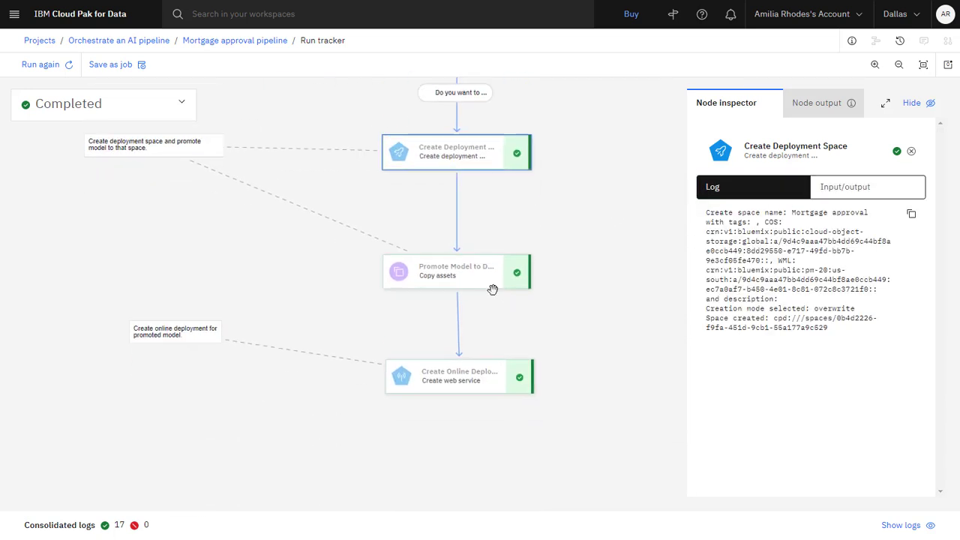
{"action": "left_click", "coordinate": [492, 289]}
{"action": "left_click", "coordinate": [885, 358]}
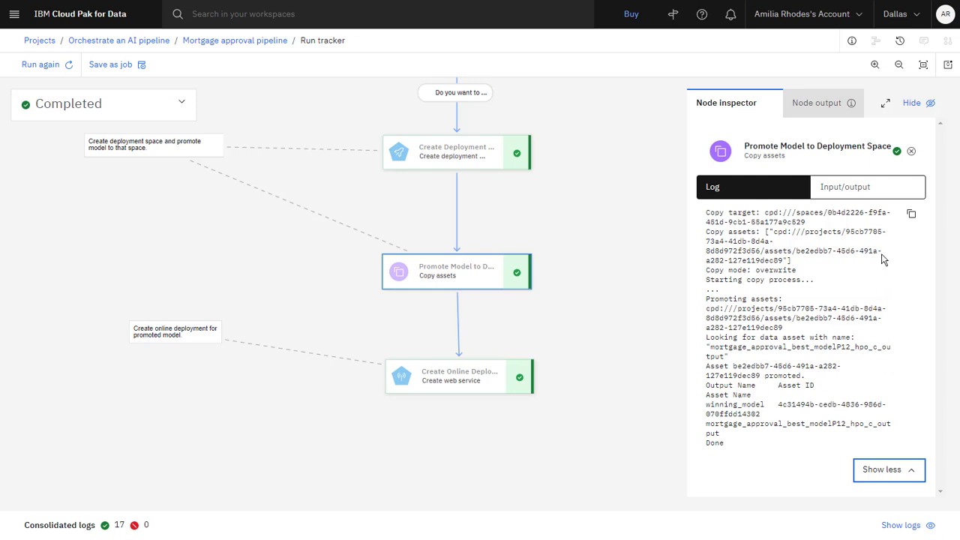
{"action": "left_click", "coordinate": [870, 189]}
{"action": "left_click", "coordinate": [493, 393]}
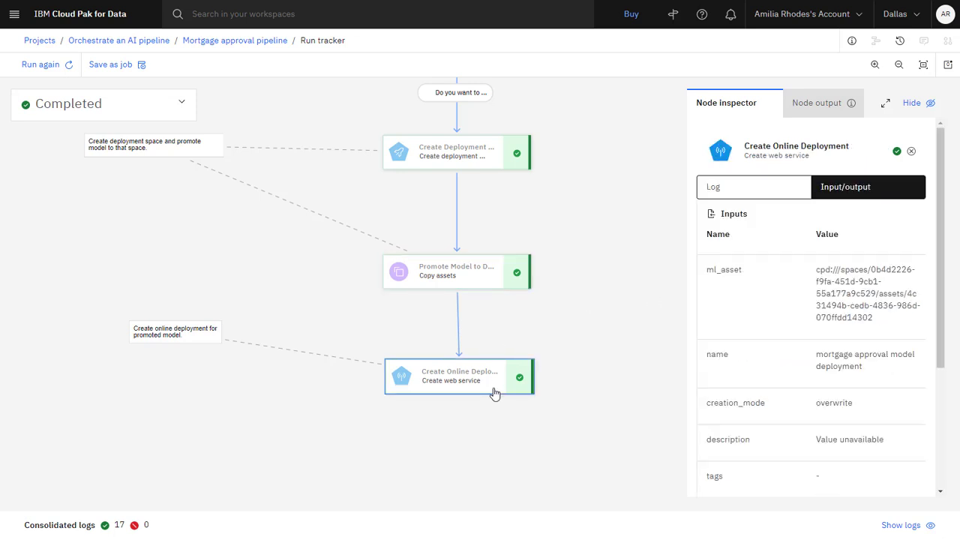
{"action": "left_click", "coordinate": [784, 193]}
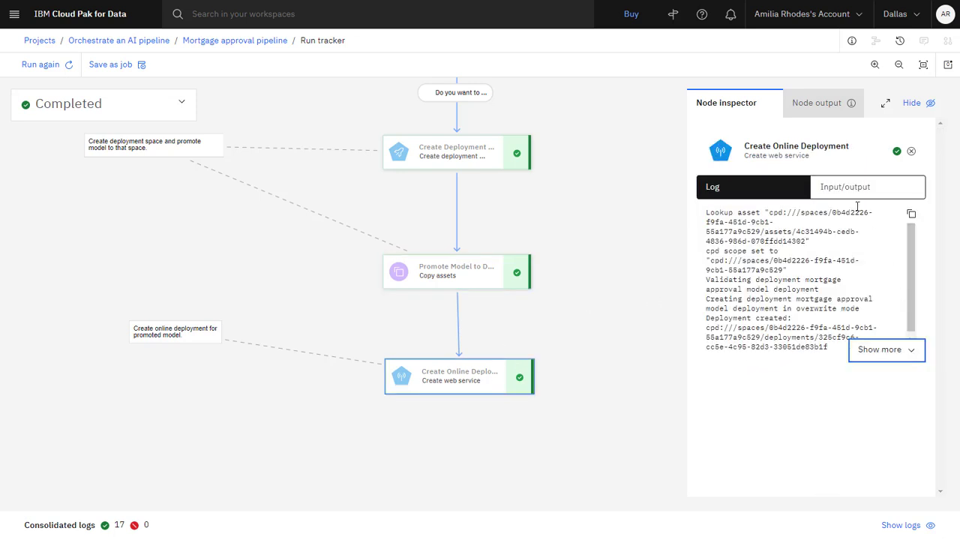
Open the list of node outputs and read the outputs of Create AutoAI experiment and Run AutoAI experiment
{"action": "left_click", "coordinate": [829, 105]}
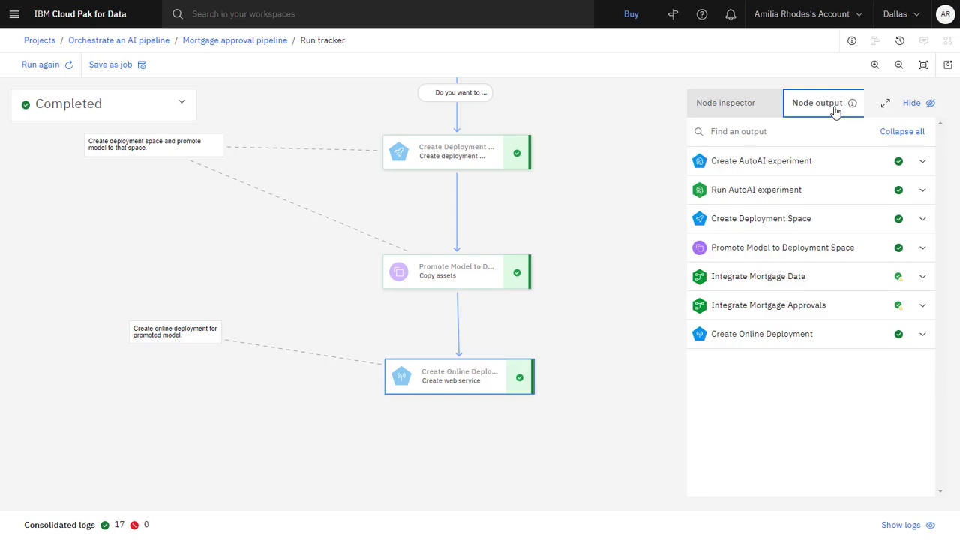
{"action": "left_click", "coordinate": [923, 165]}
{"action": "left_click", "coordinate": [922, 303]}
{"action": "scroll", "coordinate": [924, 306], "scroll_direction": "down", "scroll_amount": 2}
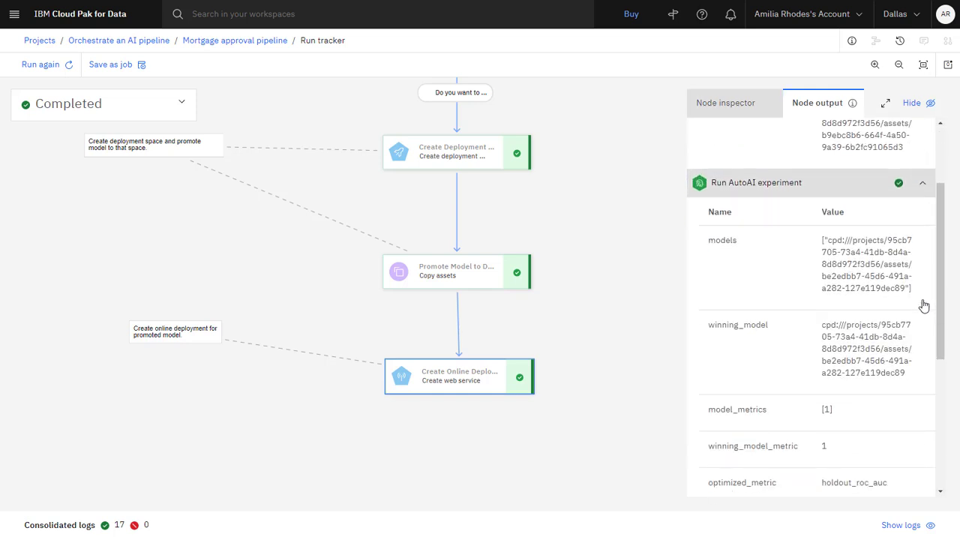
{"action": "scroll", "coordinate": [924, 306], "scroll_direction": "down", "scroll_amount": 5}
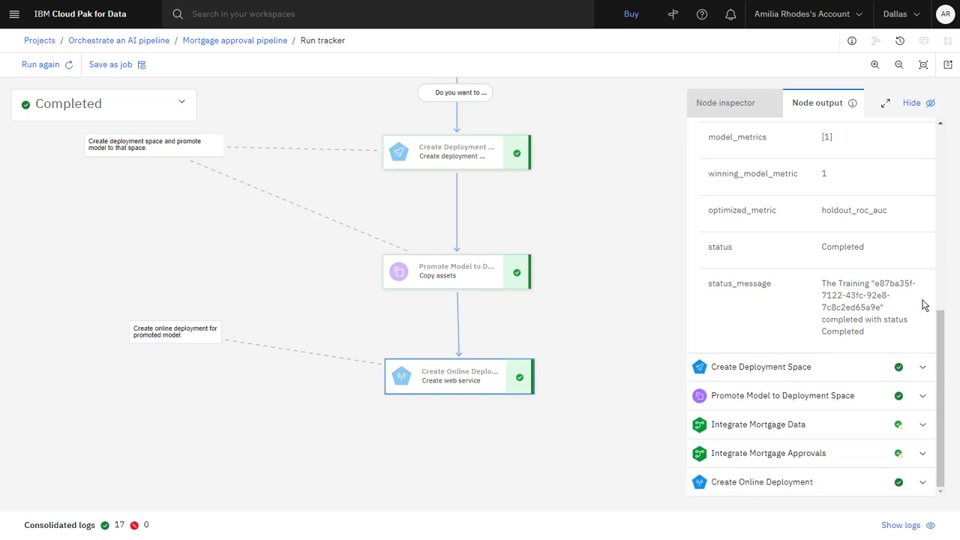
Expand and read the outputs of Create Deployment Space and Promote Model to Deployment Space
{"action": "left_click", "coordinate": [923, 367]}
{"action": "scroll", "coordinate": [925, 370], "scroll_direction": "down", "scroll_amount": 2}
{"action": "left_click", "coordinate": [924, 395]}
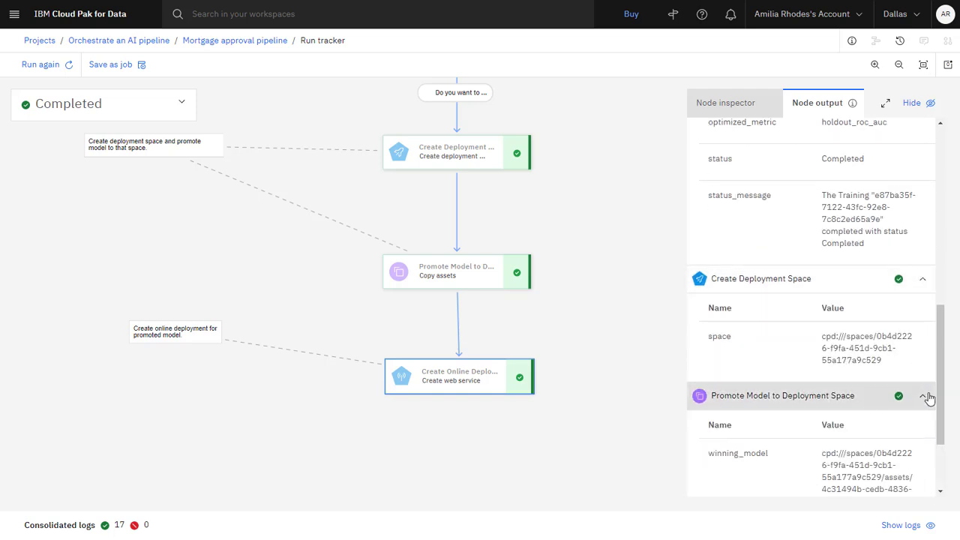
{"action": "scroll", "coordinate": [928, 397], "scroll_direction": "down", "scroll_amount": 3}
Read the outputs of Integrate Mortgage Data, Integrate Mortgage Approvals and Create Online Deployment, and hide the inspector
{"action": "left_click", "coordinate": [924, 426]}
{"action": "scroll", "coordinate": [924, 426], "scroll_direction": "down", "scroll_amount": 5}
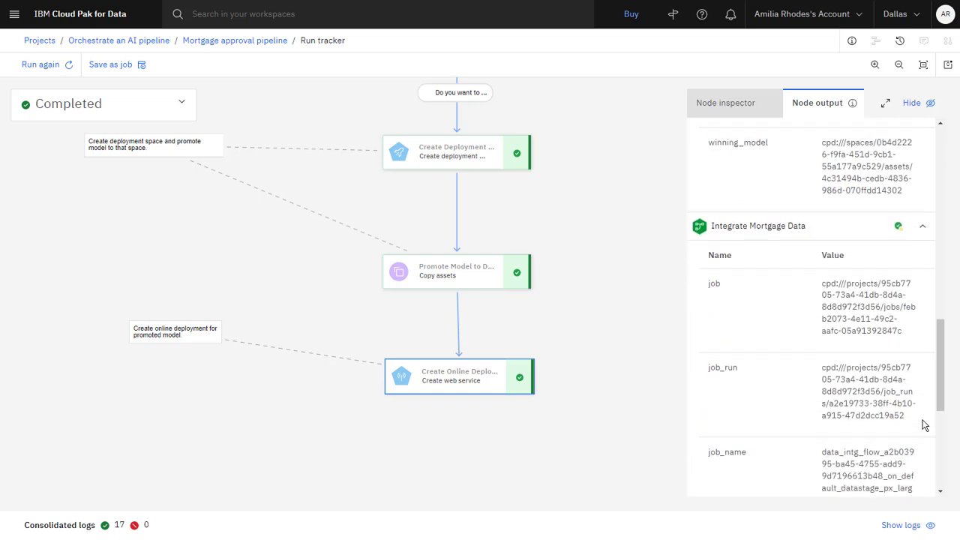
{"action": "scroll", "coordinate": [925, 425], "scroll_direction": "down", "scroll_amount": 3}
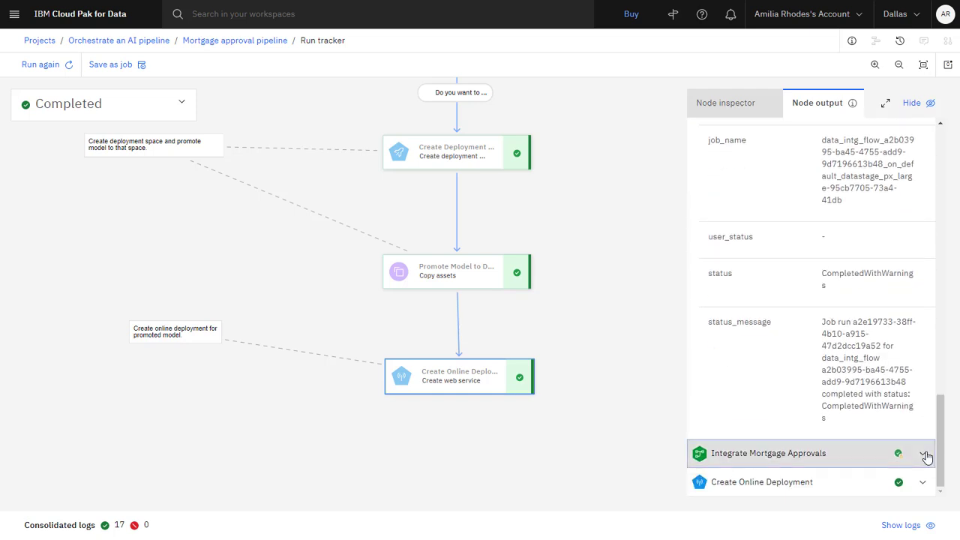
{"action": "left_click", "coordinate": [925, 455]}
{"action": "scroll", "coordinate": [928, 448], "scroll_direction": "down", "scroll_amount": 4}
{"action": "scroll", "coordinate": [930, 447], "scroll_direction": "up", "scroll_amount": 1}
{"action": "scroll", "coordinate": [930, 447], "scroll_direction": "down", "scroll_amount": 4}
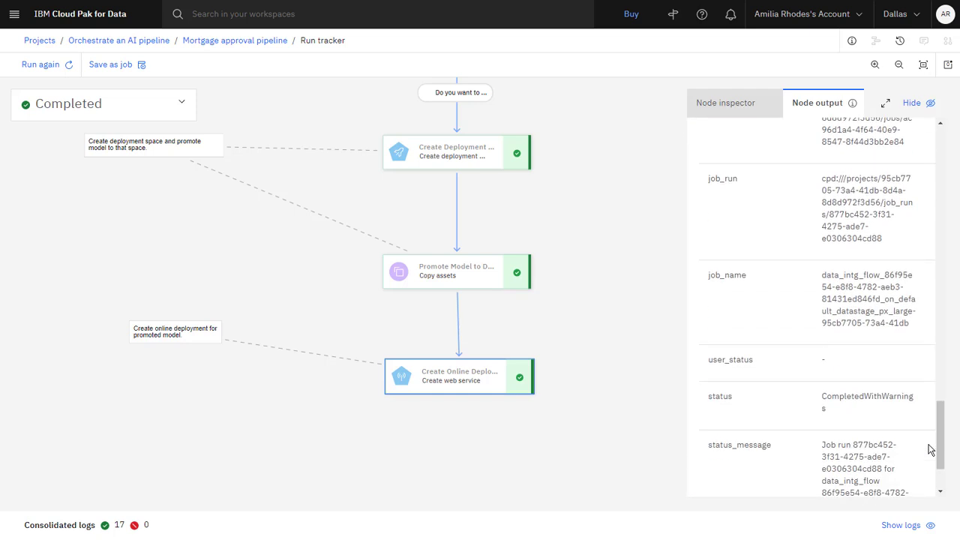
{"action": "left_click", "coordinate": [927, 484]}
{"action": "scroll", "coordinate": [928, 486], "scroll_direction": "down", "scroll_amount": 3}
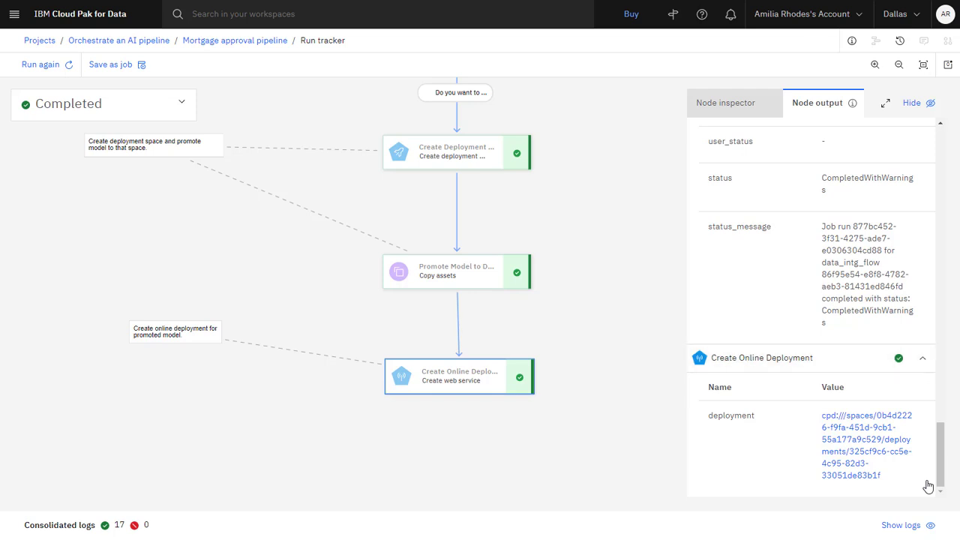
{"action": "left_click", "coordinate": [919, 104]}
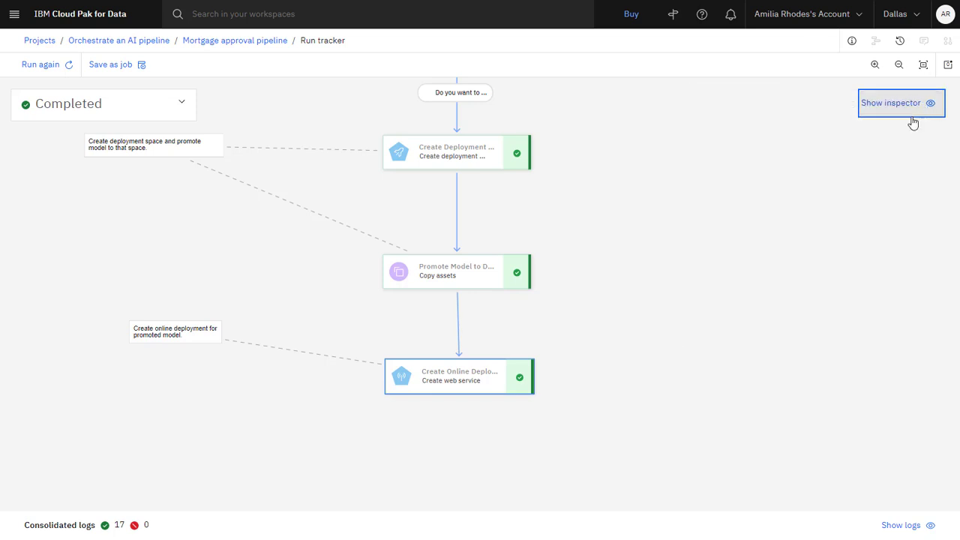
Return to the Orchestrate an AI pipeline project's assets and preview Mortgage_Data.csv across to its last columns
{"action": "left_click", "coordinate": [132, 46]}
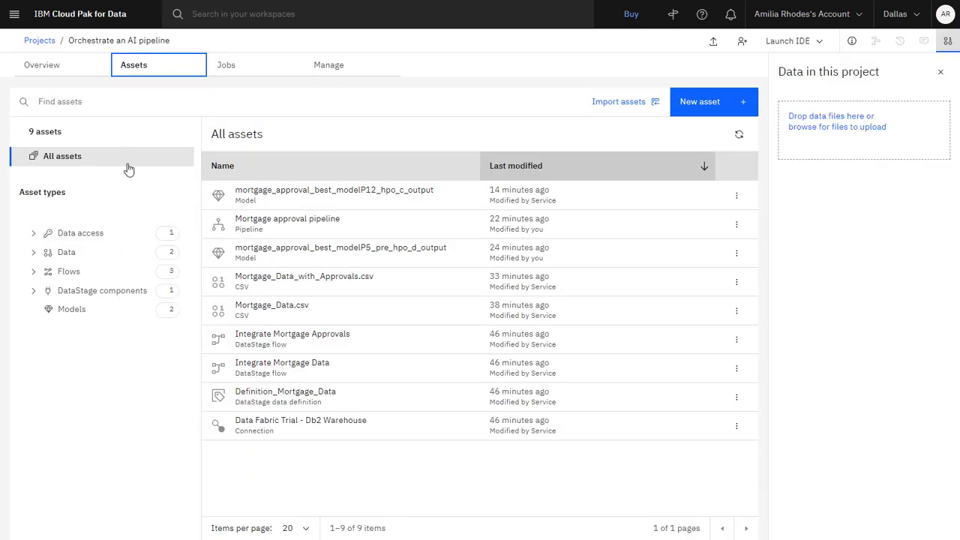
{"action": "left_click", "coordinate": [304, 311]}
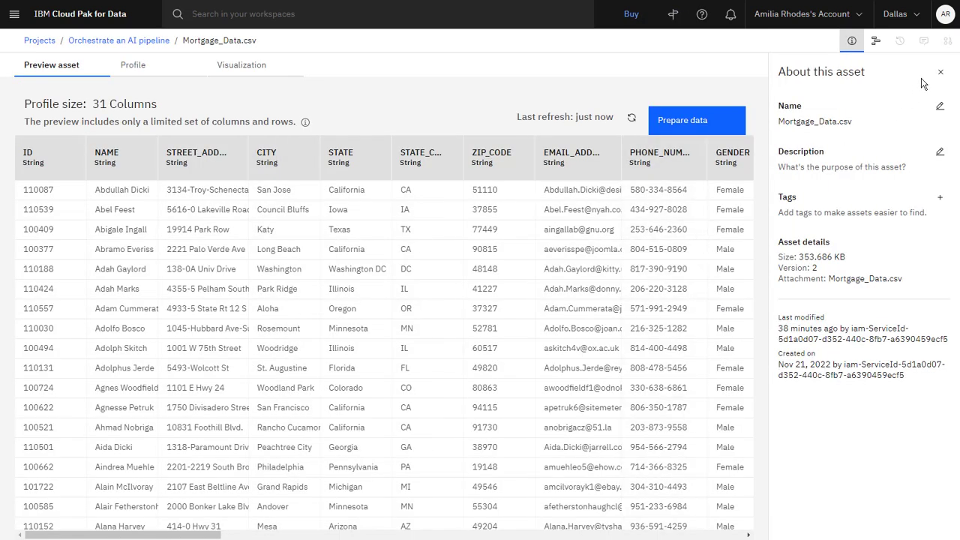
{"action": "left_click", "coordinate": [941, 72]}
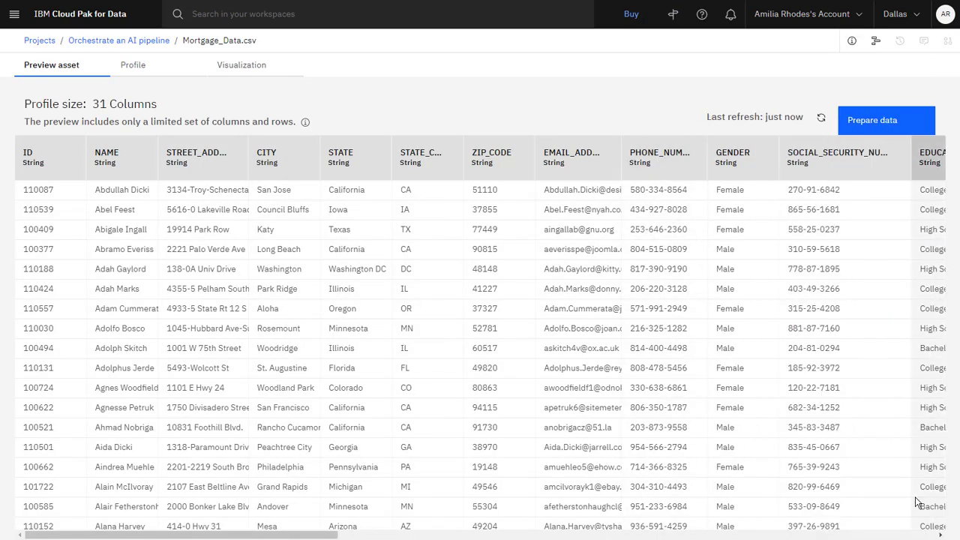
{"action": "left_click", "coordinate": [930, 536]}
{"action": "left_click", "coordinate": [930, 536]}
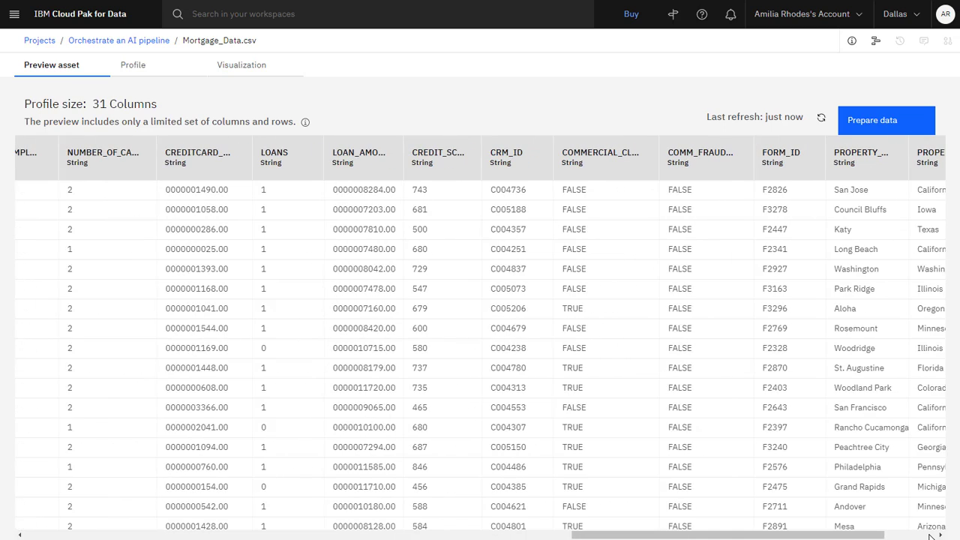
{"action": "left_click", "coordinate": [930, 535]}
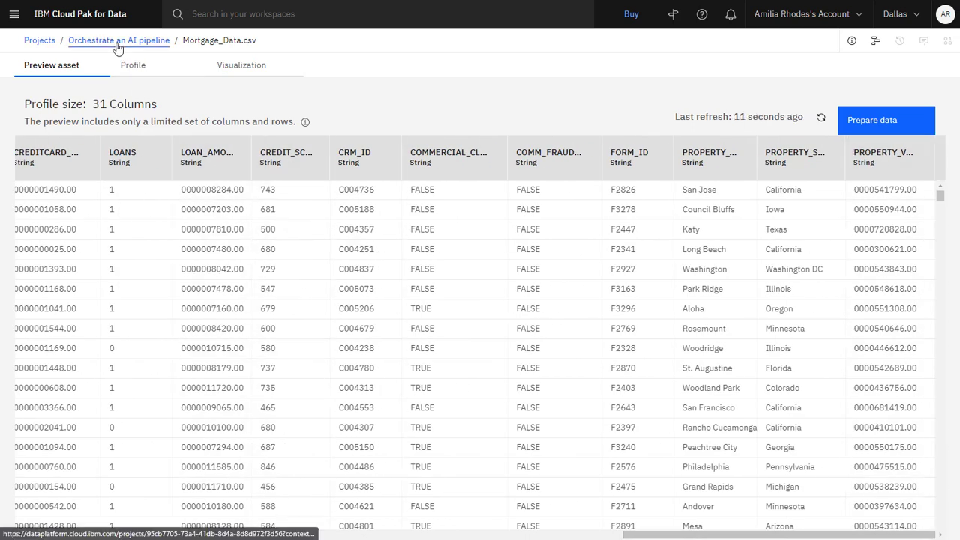
Return to the project's assets and preview Mortgage_Data_with_Approvals.csv across to its MORTGAGE_APPROVAL column
{"action": "left_click", "coordinate": [115, 42]}
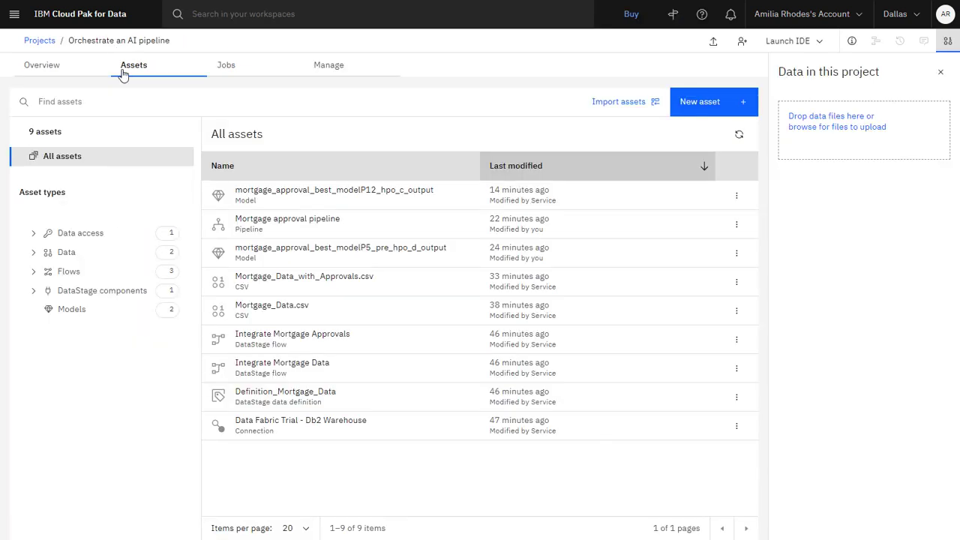
{"action": "left_click", "coordinate": [295, 279]}
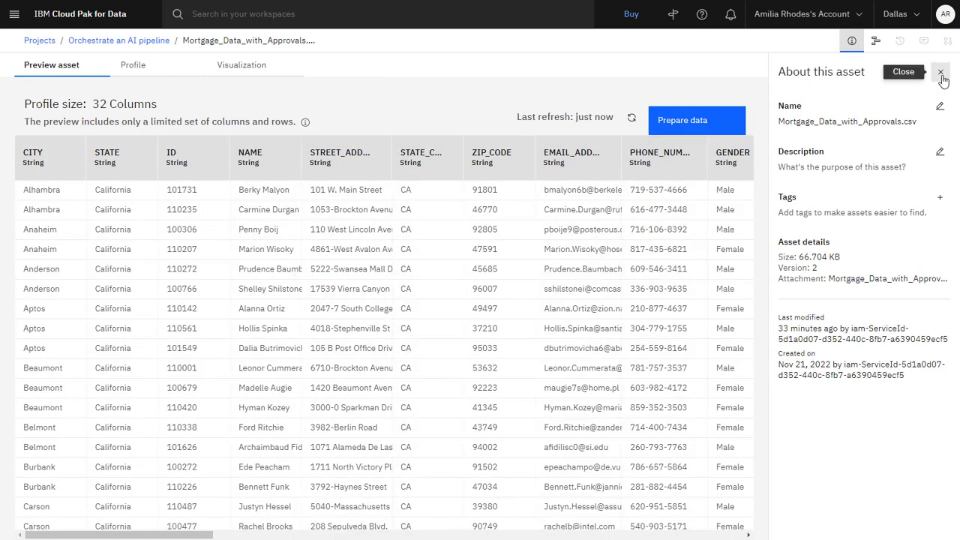
{"action": "left_click", "coordinate": [941, 72]}
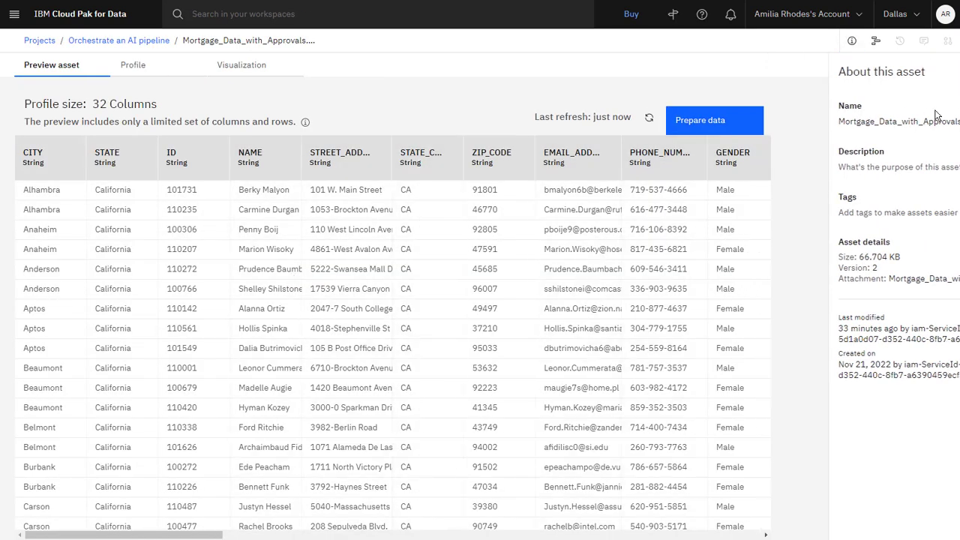
{"action": "left_click", "coordinate": [932, 537]}
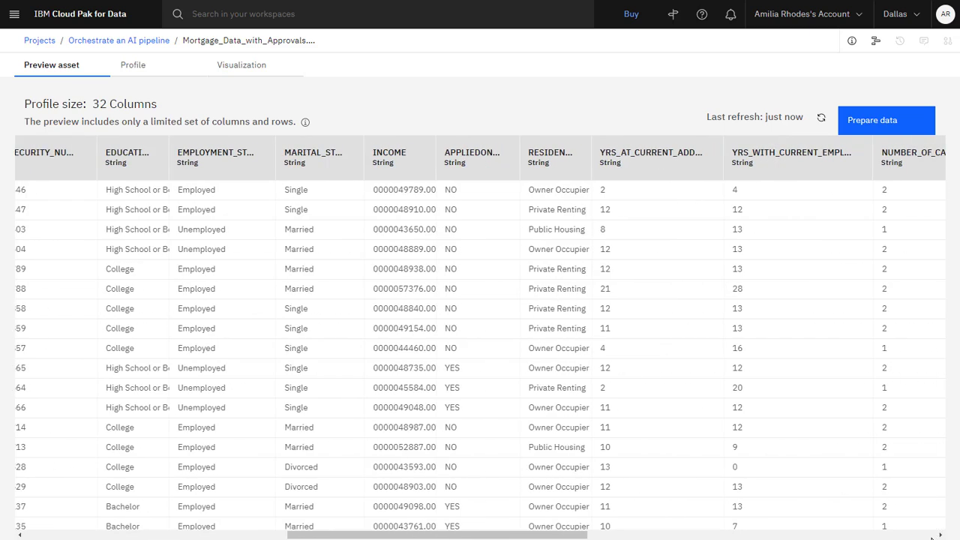
{"action": "left_click", "coordinate": [932, 536]}
{"action": "left_click", "coordinate": [932, 536]}
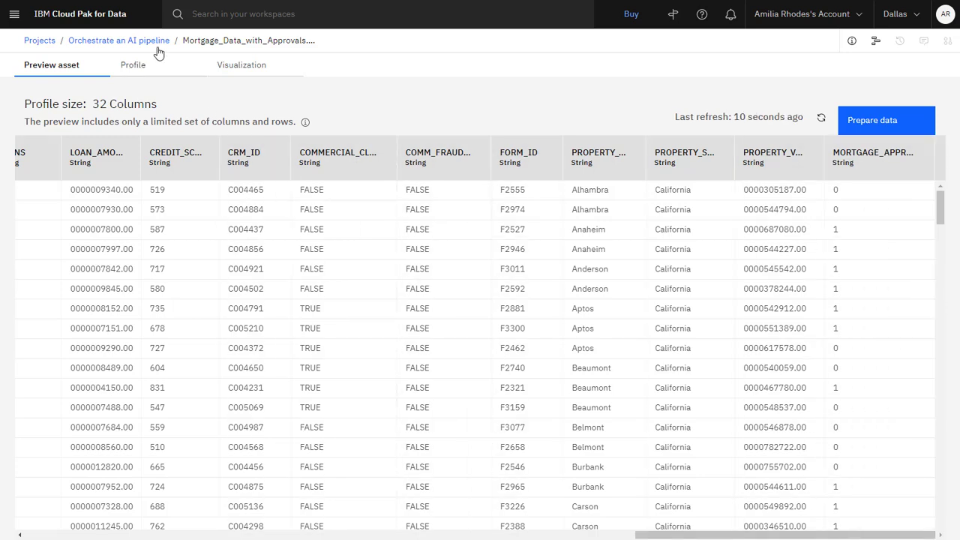
Return to the project's assets, open the model mortgage_approval_best_modelP12_hpo_c_output and read through its model information, training metrics and input schema
{"action": "left_click", "coordinate": [155, 44]}
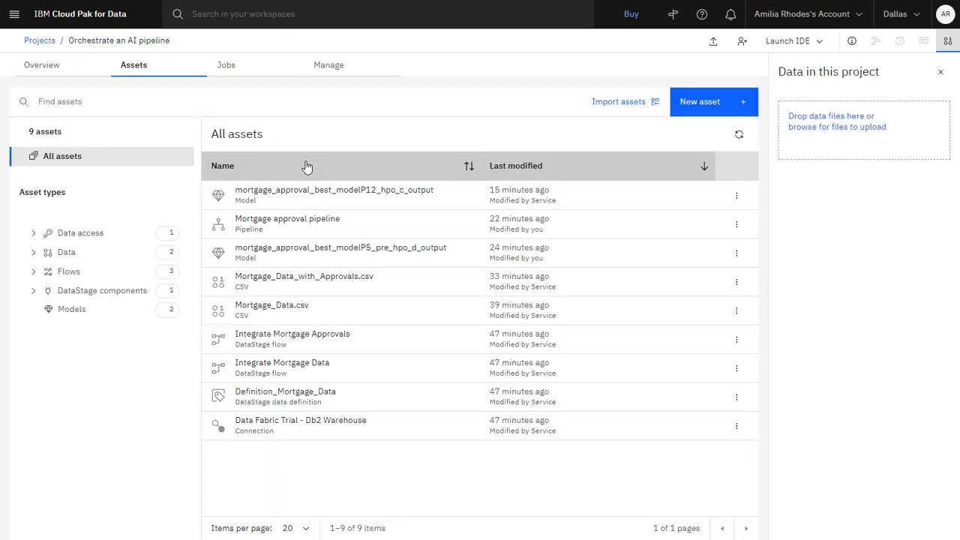
{"action": "left_click", "coordinate": [318, 193]}
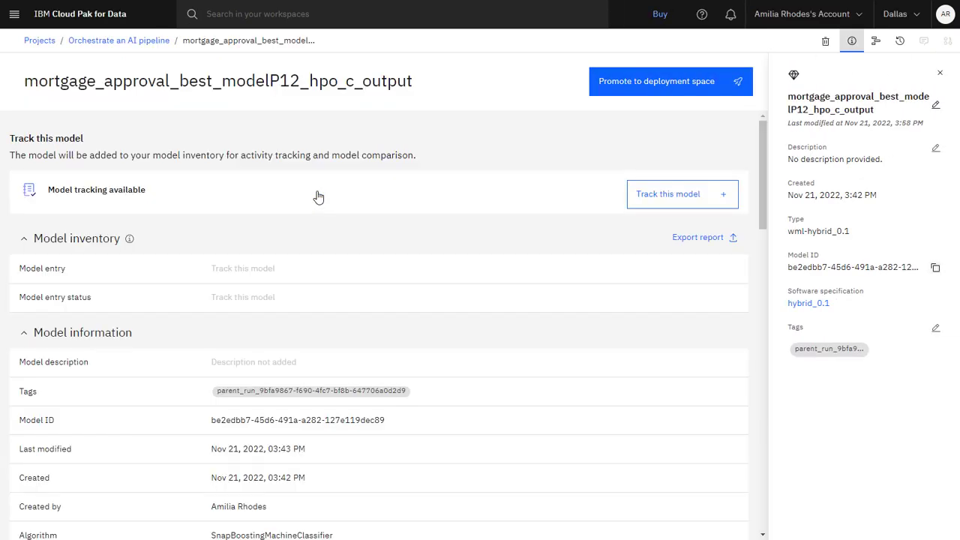
{"action": "left_click", "coordinate": [940, 72]}
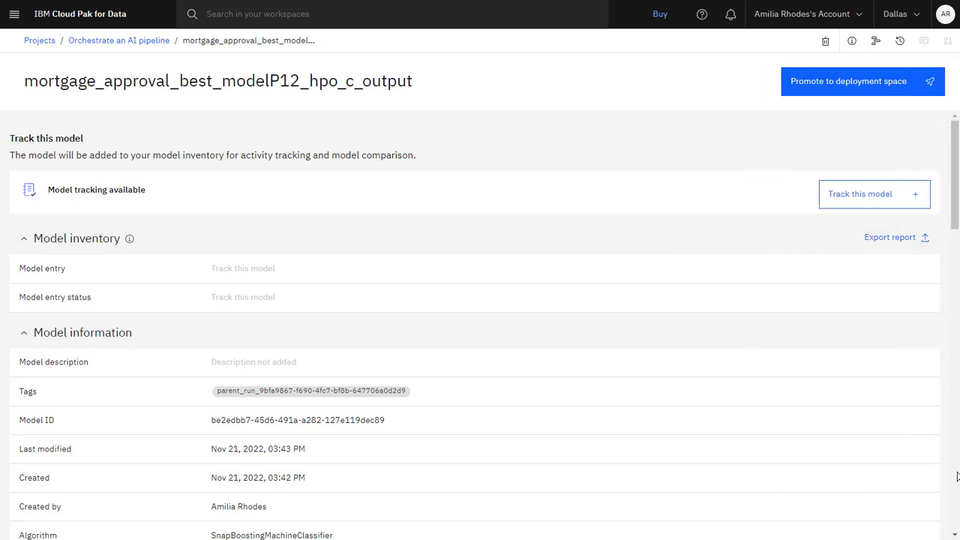
{"action": "scroll", "coordinate": [957, 476], "scroll_direction": "down", "scroll_amount": 5}
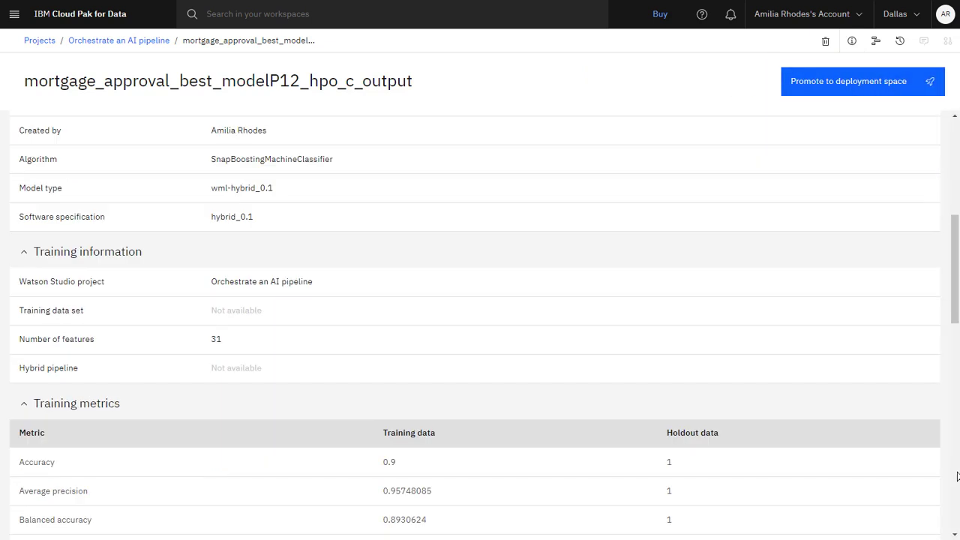
{"action": "scroll", "coordinate": [957, 476], "scroll_direction": "down", "scroll_amount": 8}
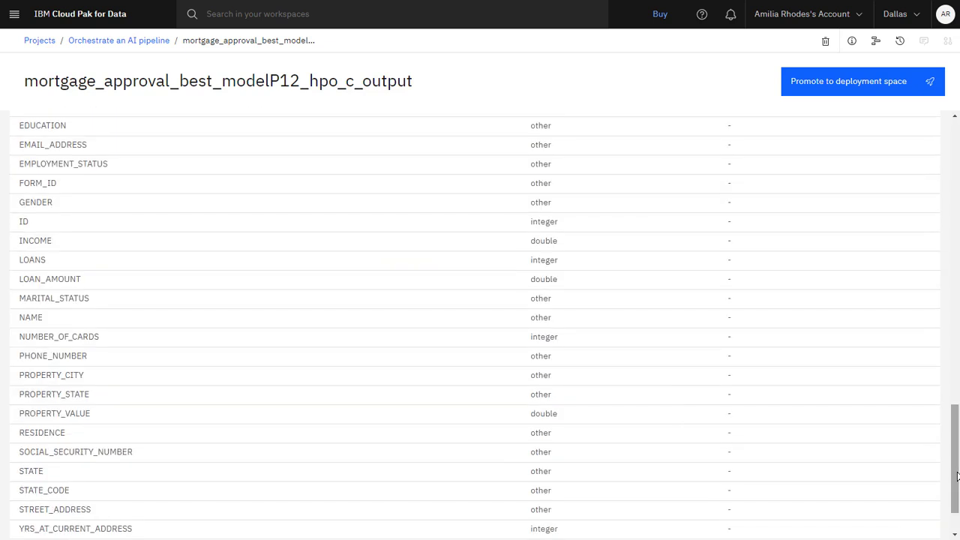
{"action": "scroll", "coordinate": [957, 477], "scroll_direction": "down", "scroll_amount": 1}
{"action": "left_click_drag", "start_coordinate": [957, 476], "coordinate": [957, 143]}
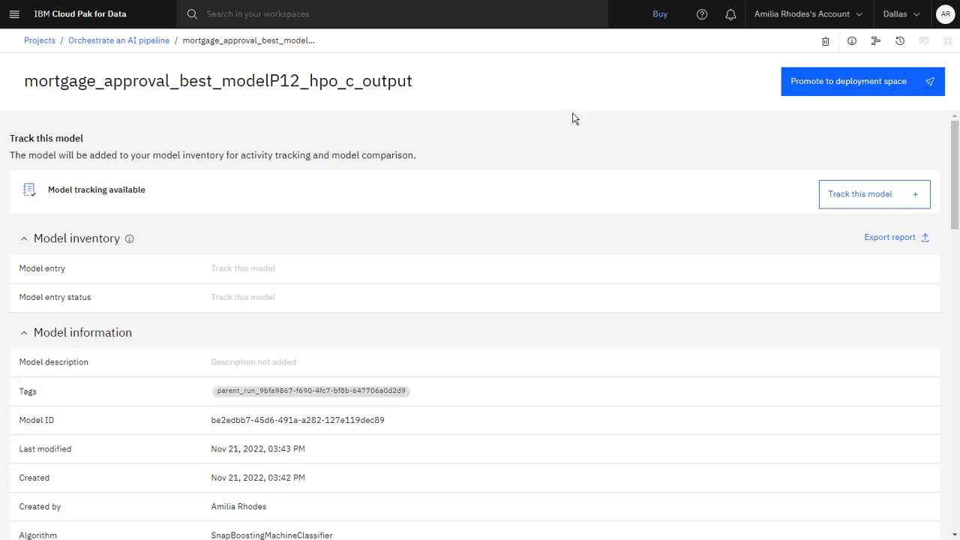
View the jobs of the Orchestrate an AI pipeline project and open the Mortgage approval deployment space
{"action": "left_click", "coordinate": [114, 47]}
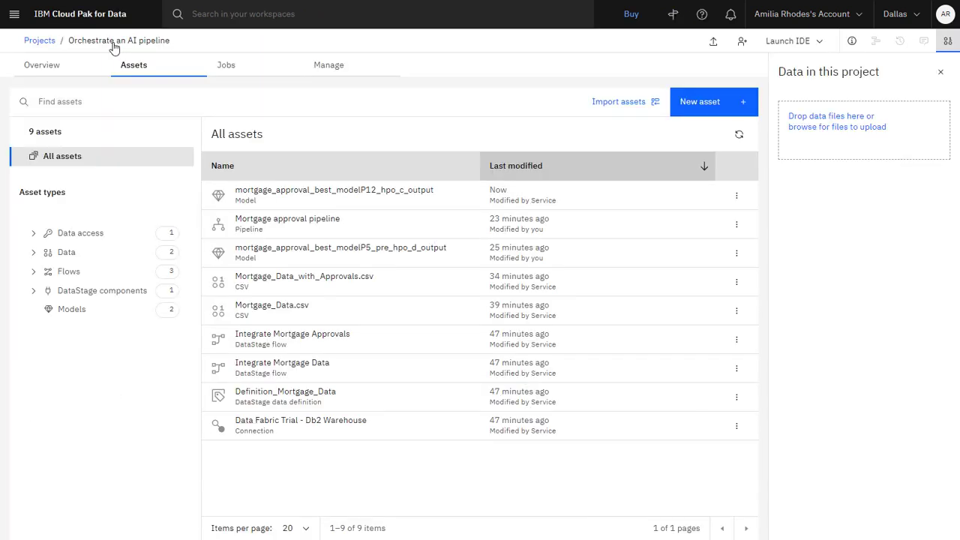
{"action": "left_click", "coordinate": [268, 72]}
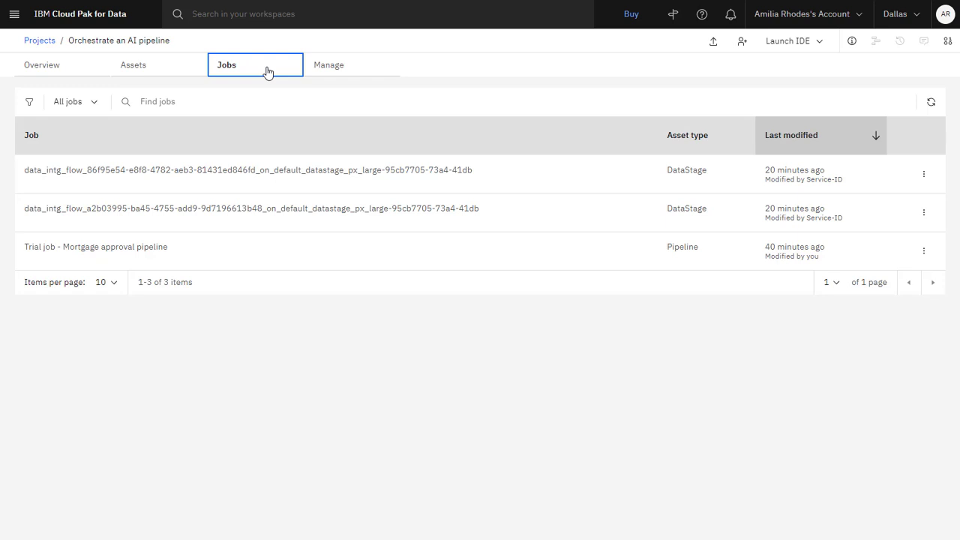
{"action": "left_click", "coordinate": [15, 21]}
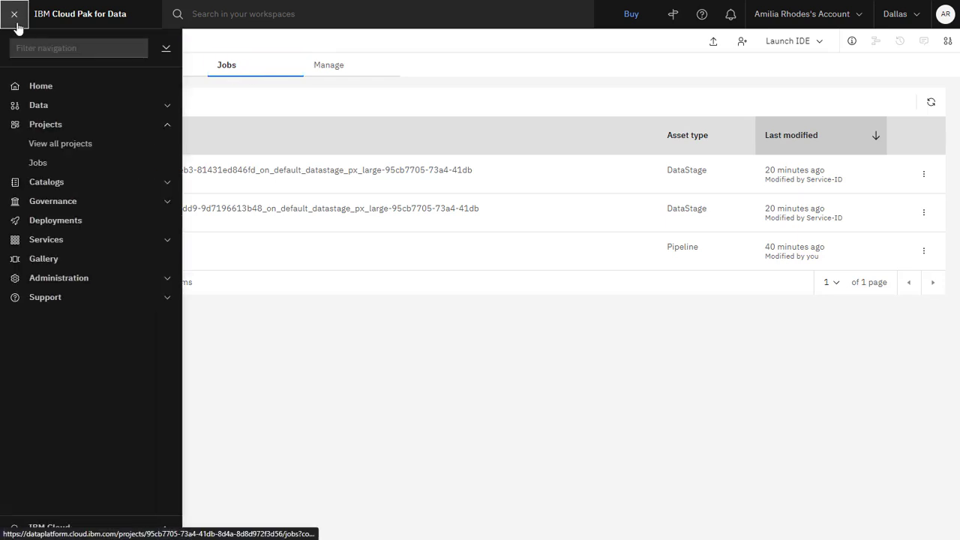
{"action": "left_click", "coordinate": [39, 220]}
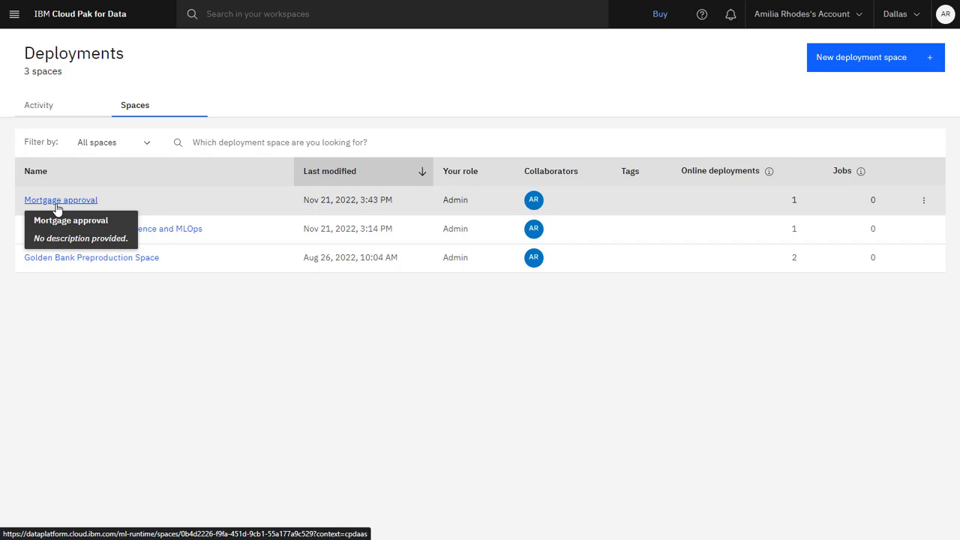
{"action": "left_click", "coordinate": [57, 204]}
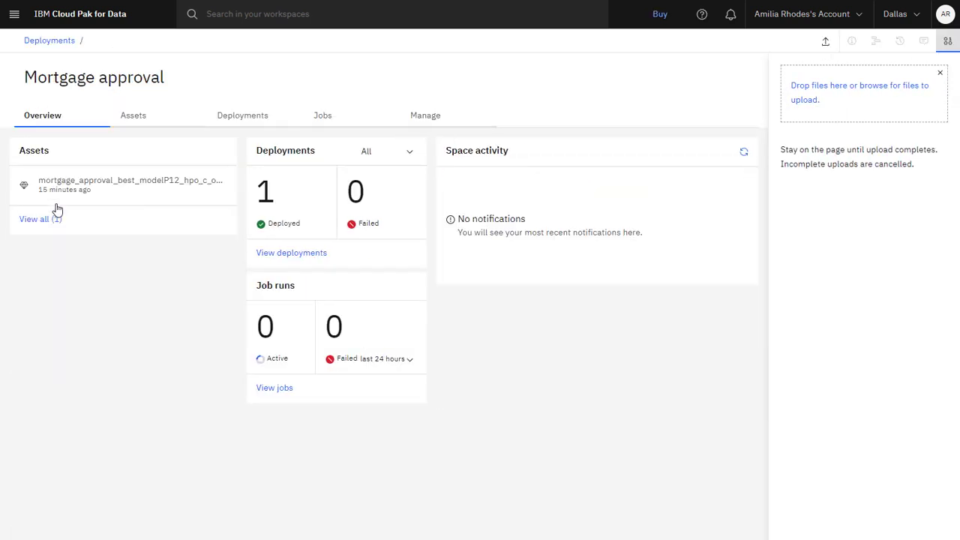
Review the space's assets and deployments, and open the online deployment named mortgage approval model deployment
{"action": "left_click", "coordinate": [165, 115]}
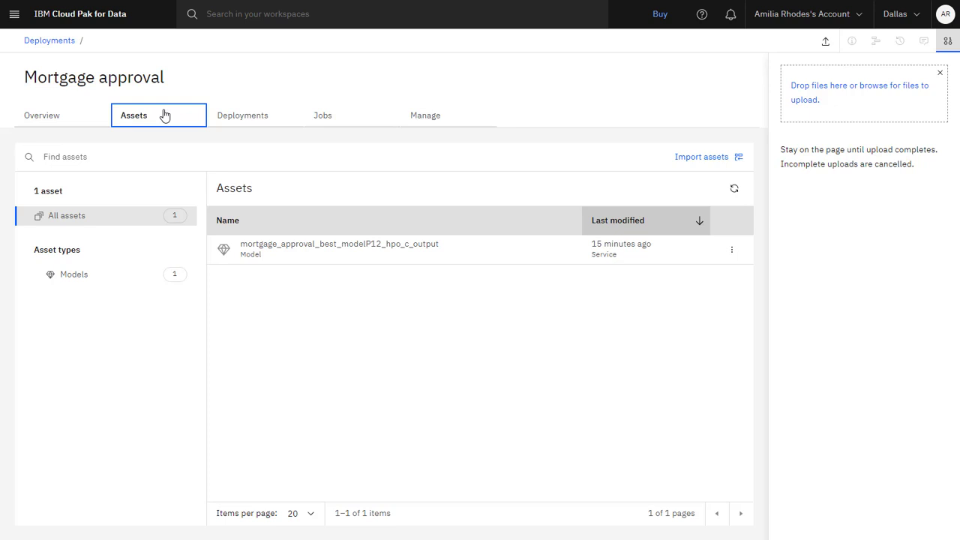
{"action": "left_click", "coordinate": [294, 116]}
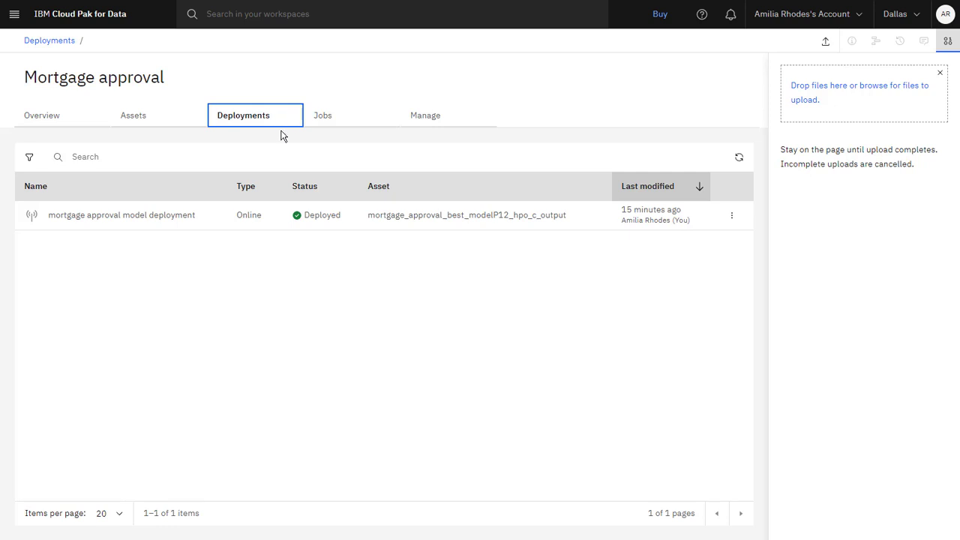
{"action": "left_click", "coordinate": [175, 219]}
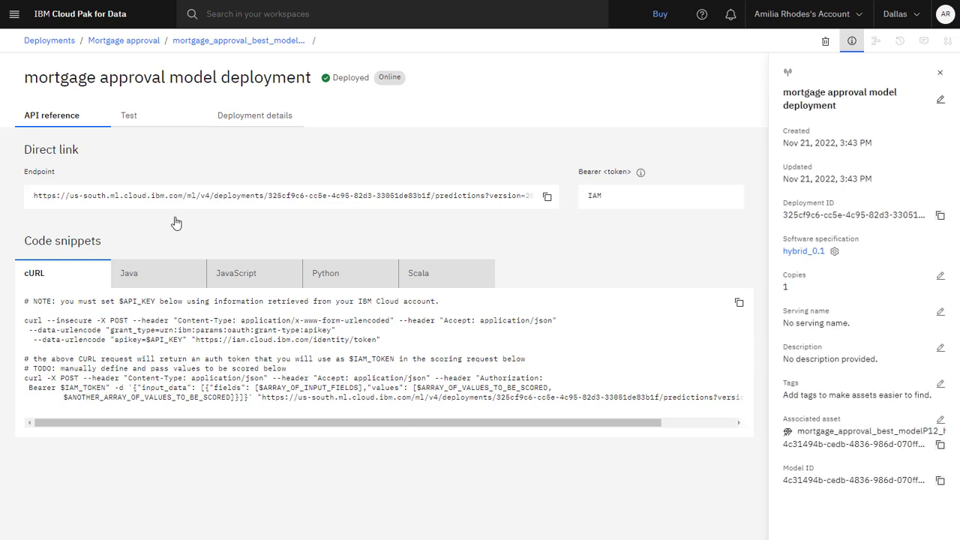
Replace the deployment's sample JSON test input with the copied applicant data and generate a prediction
{"action": "left_click", "coordinate": [174, 116]}
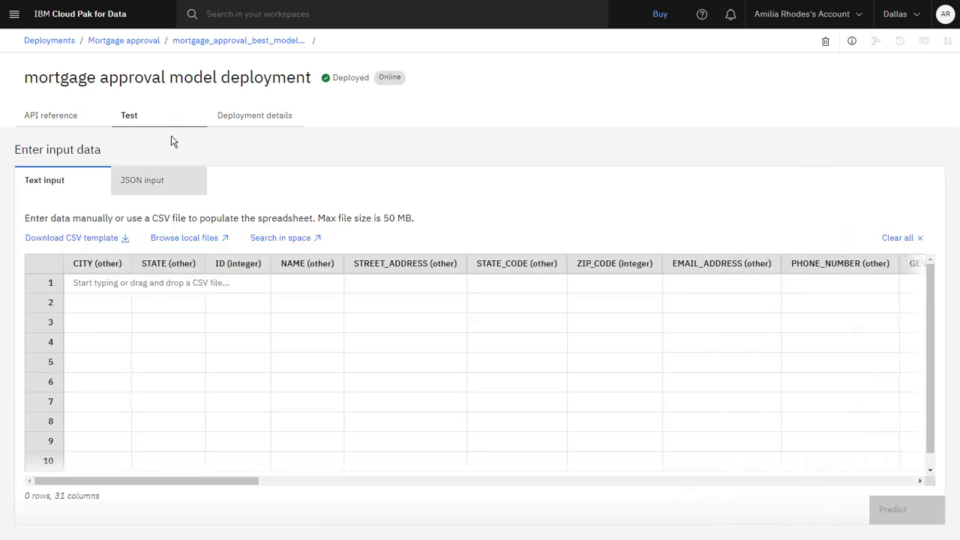
{"action": "left_click", "coordinate": [171, 183]}
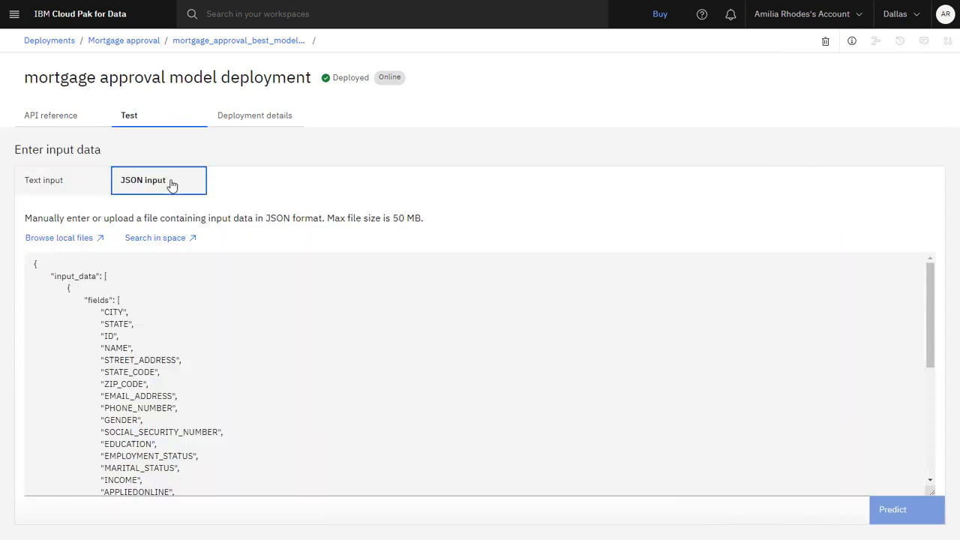
{"action": "left_click", "coordinate": [175, 257]}
{"action": "key", "text": "ctrl+a"}
{"action": "key", "text": "BackSpace"}
{"action": "key", "text": "ctrl+v"}
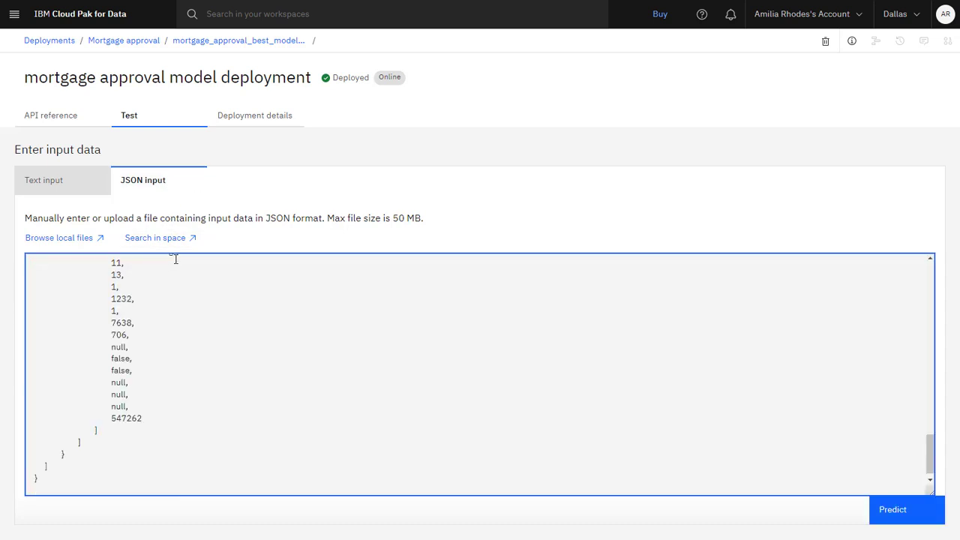
{"action": "key", "text": "ctrl+Home"}
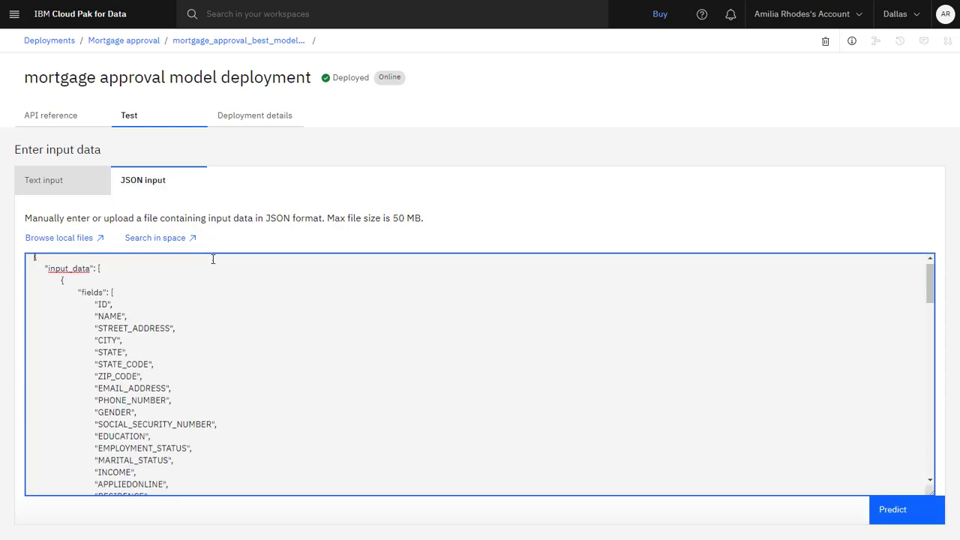
{"action": "left_click", "coordinate": [907, 511]}
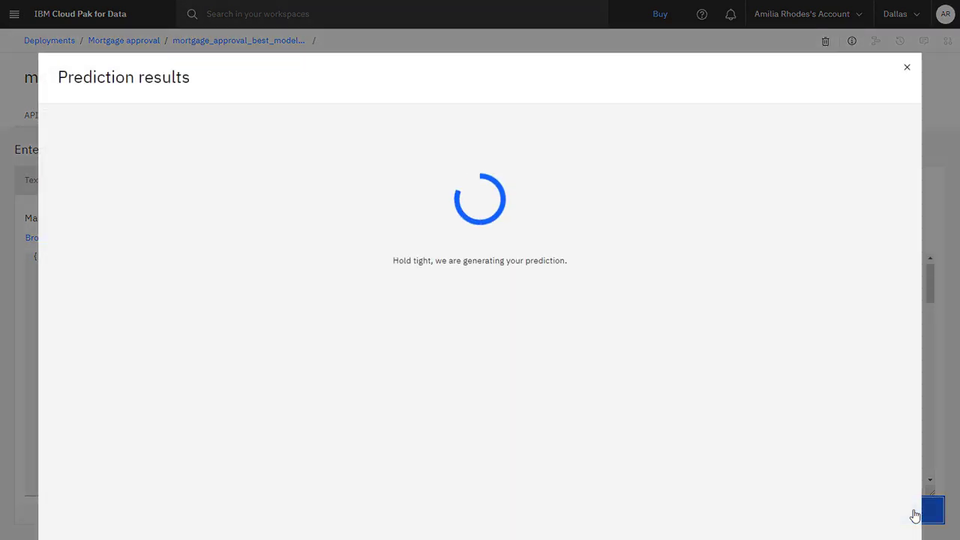